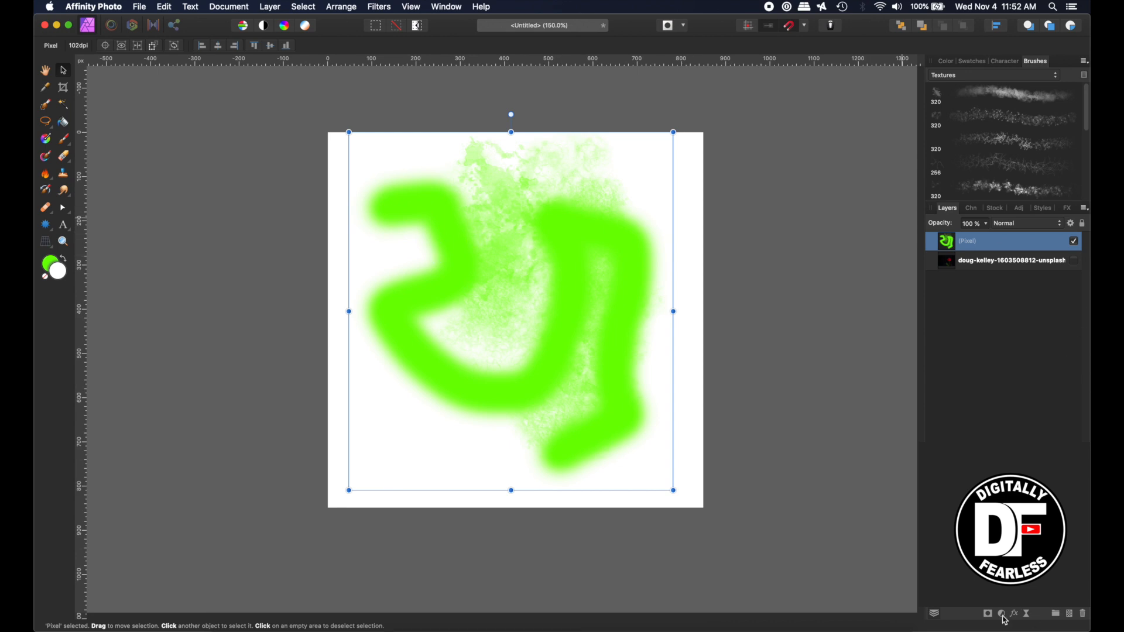
# Step: Try a Color Overlay layer effect on the green painted layer, coloured blue with H 219, S 100, L 50
pyautogui.moveTo(437, 241); pyautogui.dragTo(442, 249)
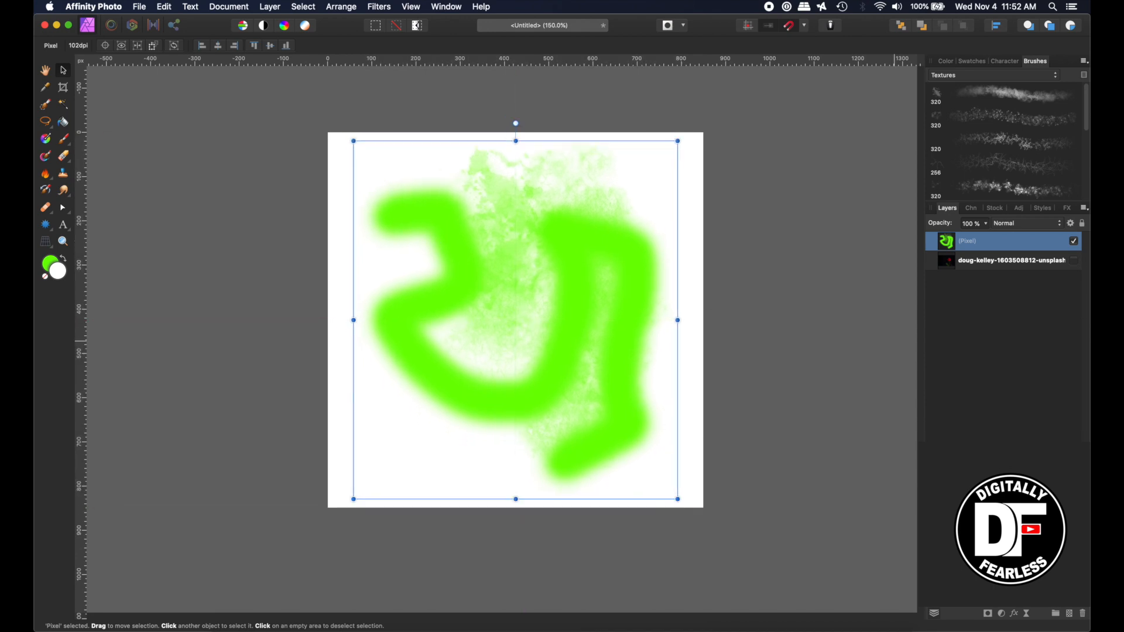
pyautogui.click(1016, 613)
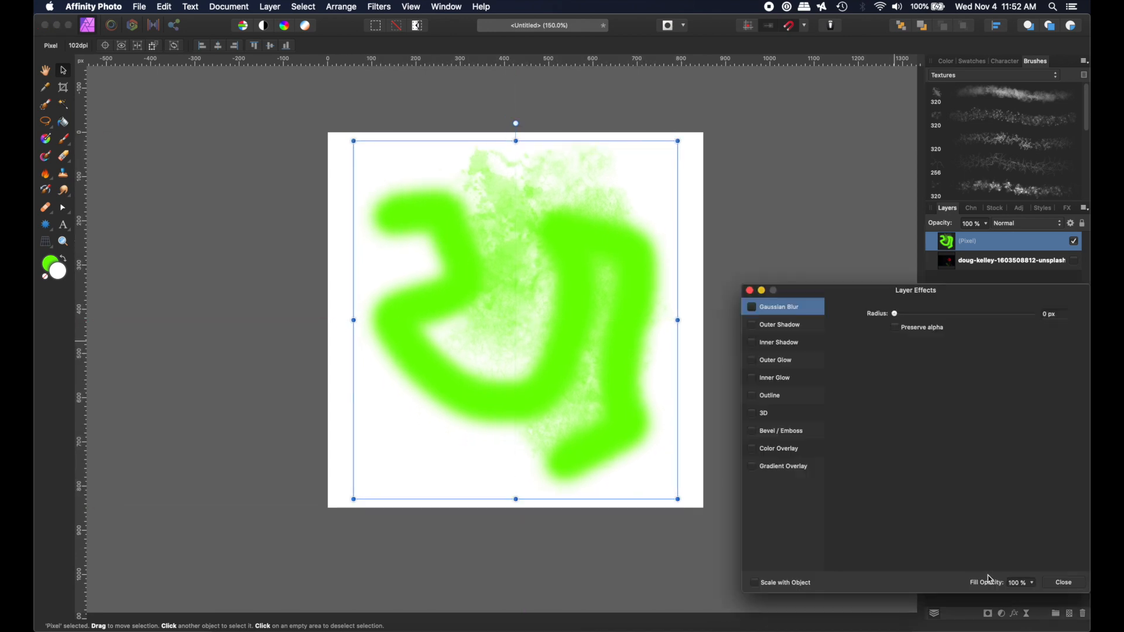
pyautogui.click(753, 450)
pyautogui.click(780, 458)
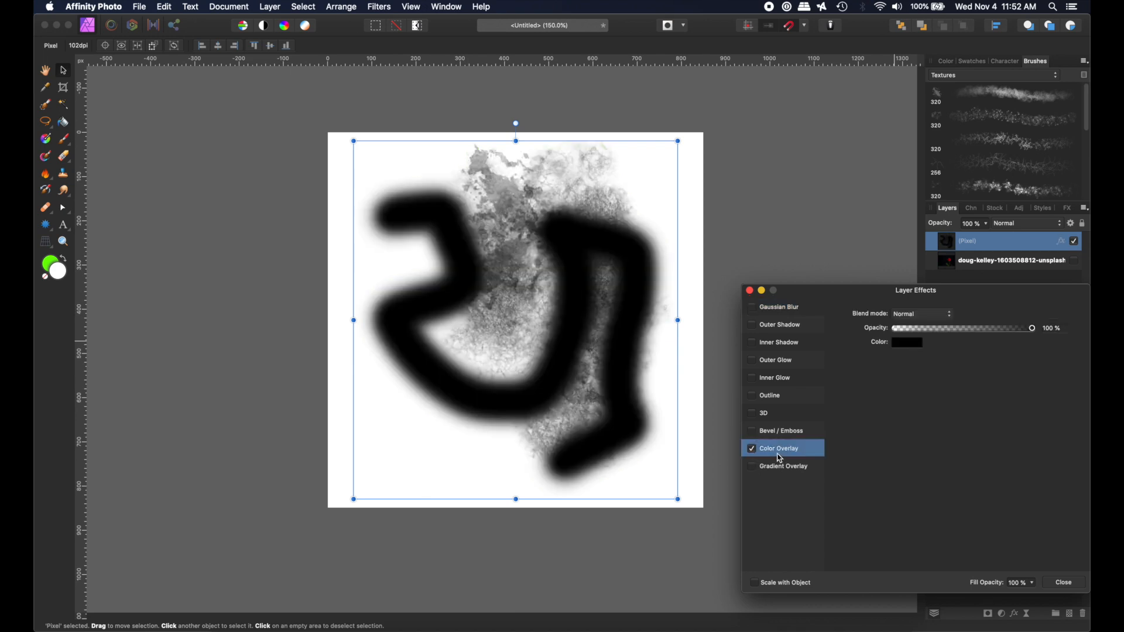
pyautogui.click(915, 345)
pyautogui.click(925, 412)
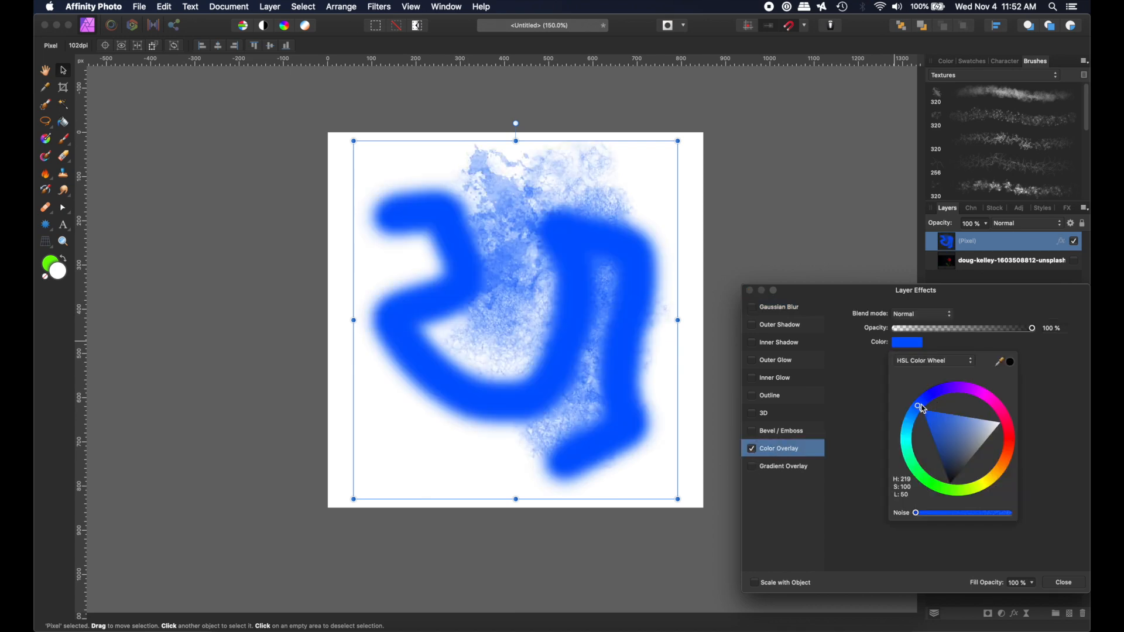
# Step: Turn off the Color Overlay effect on the painted layer, close the layer effects and deselect the layer
pyautogui.click(752, 449)
pyautogui.click(750, 291)
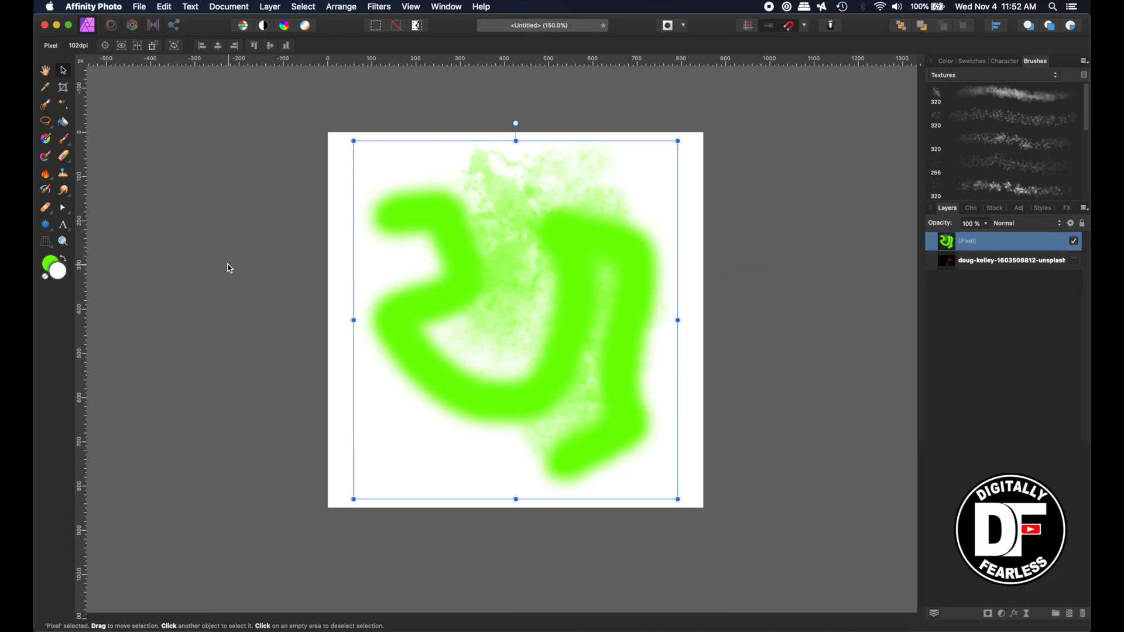
pyautogui.click(308, 205)
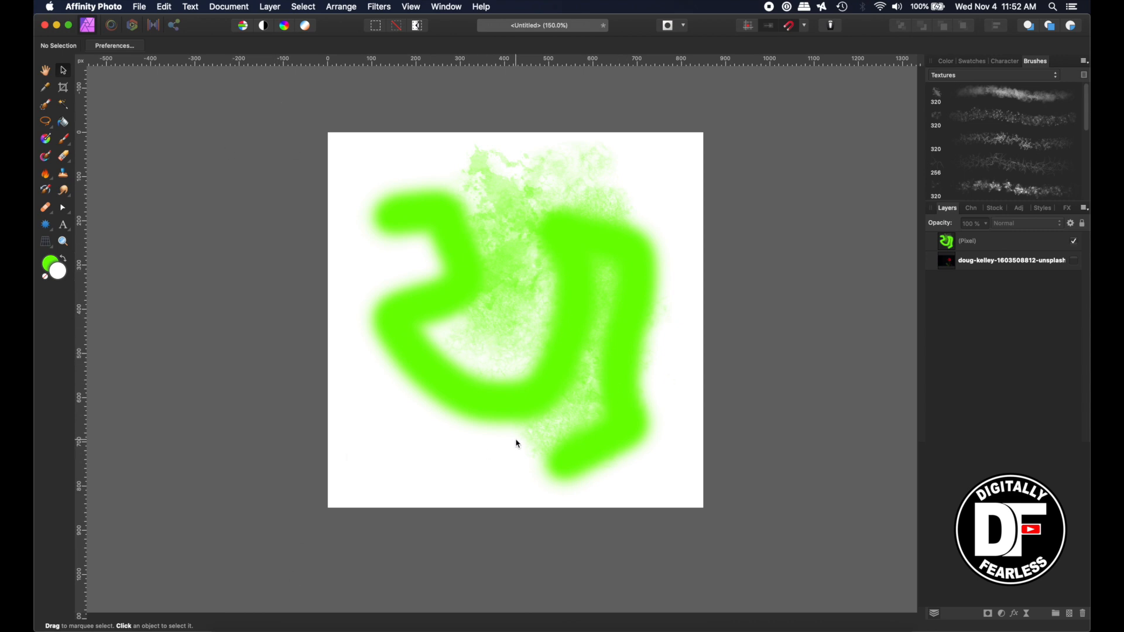
# Step: Activate the Paint Brush Tool, show the Basic brush category and set the foreground colour to purple 8600FF
pyautogui.click(65, 140)
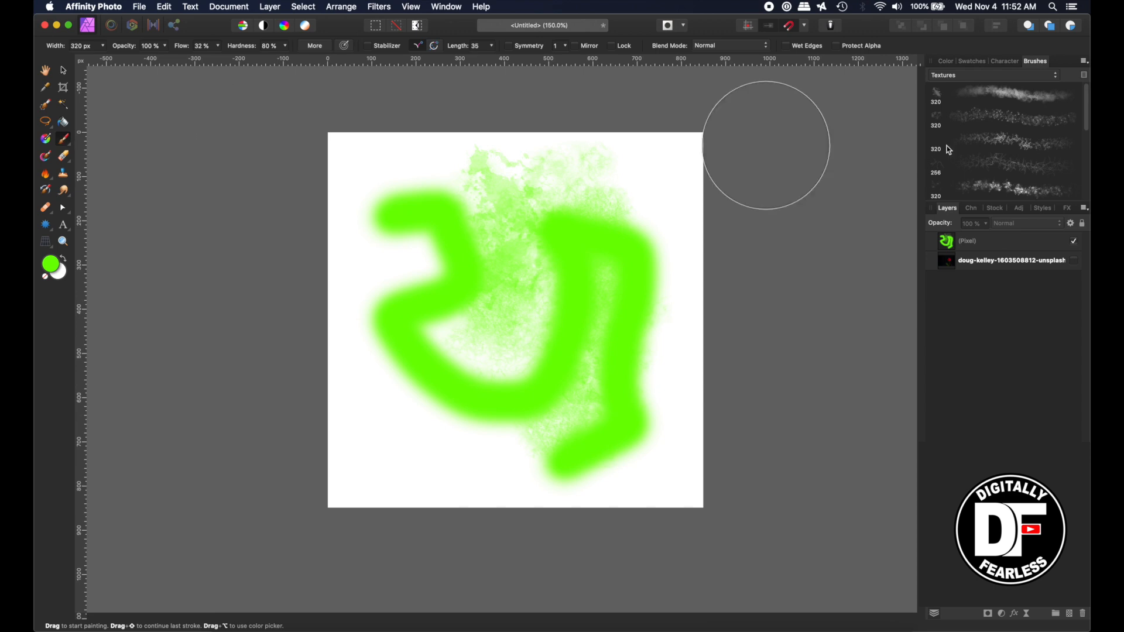
pyautogui.click(998, 76)
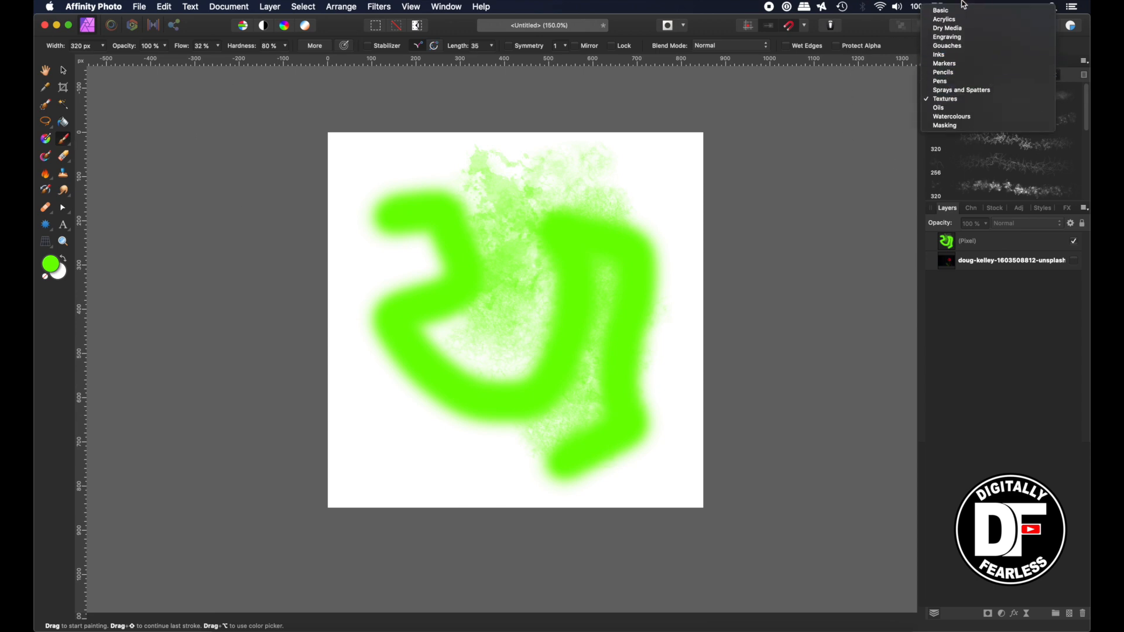
pyautogui.click(957, 11)
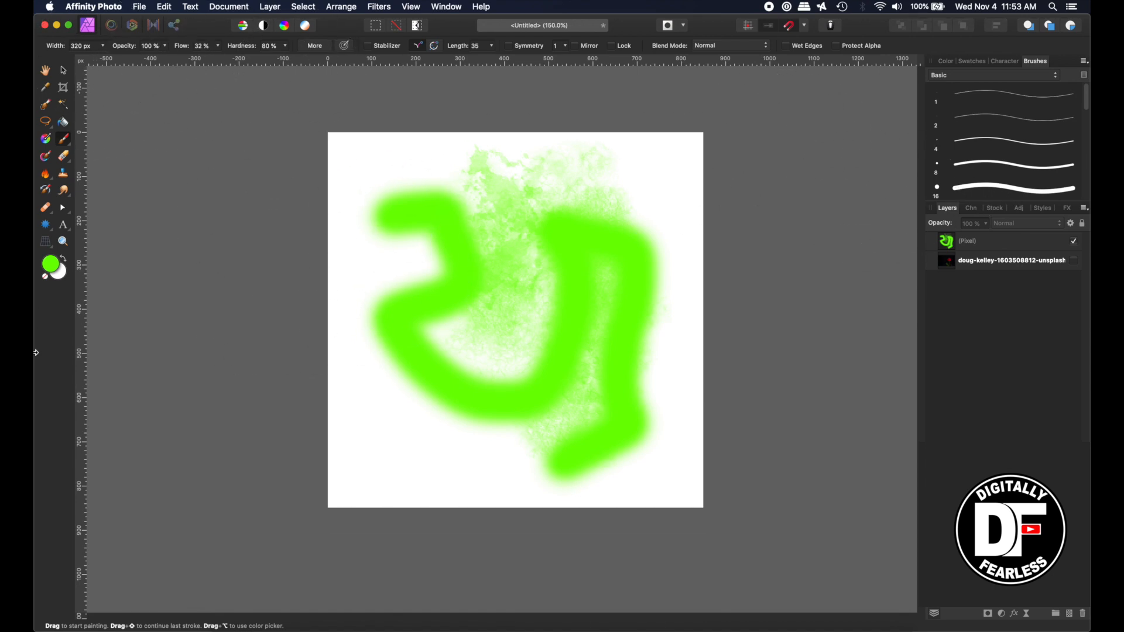
pyautogui.doubleClick(50, 269)
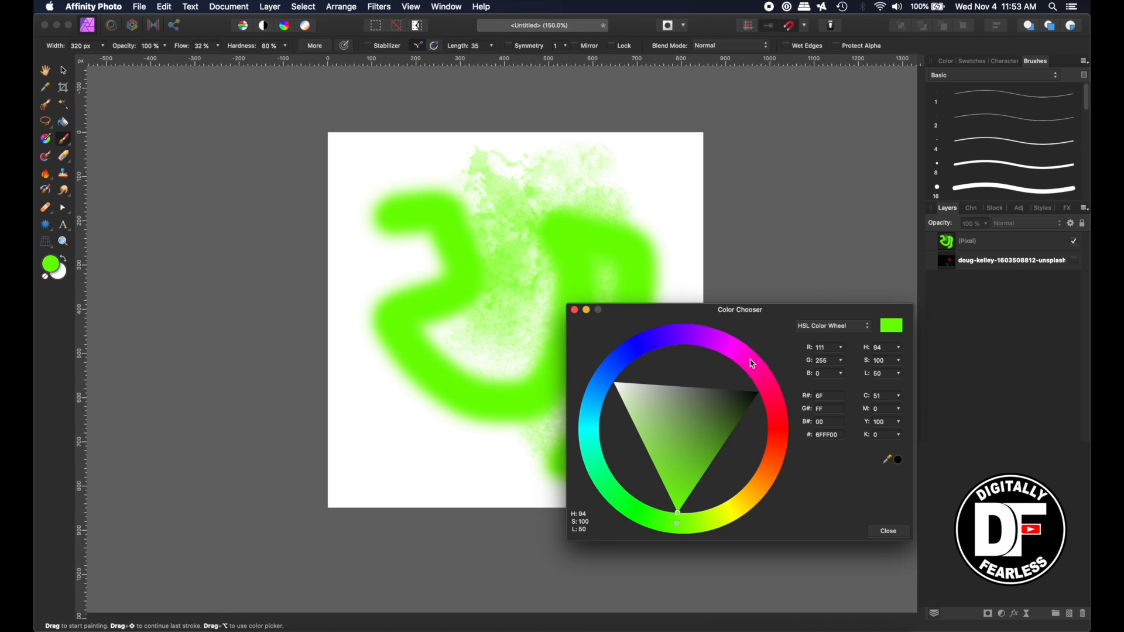
pyautogui.click(686, 339)
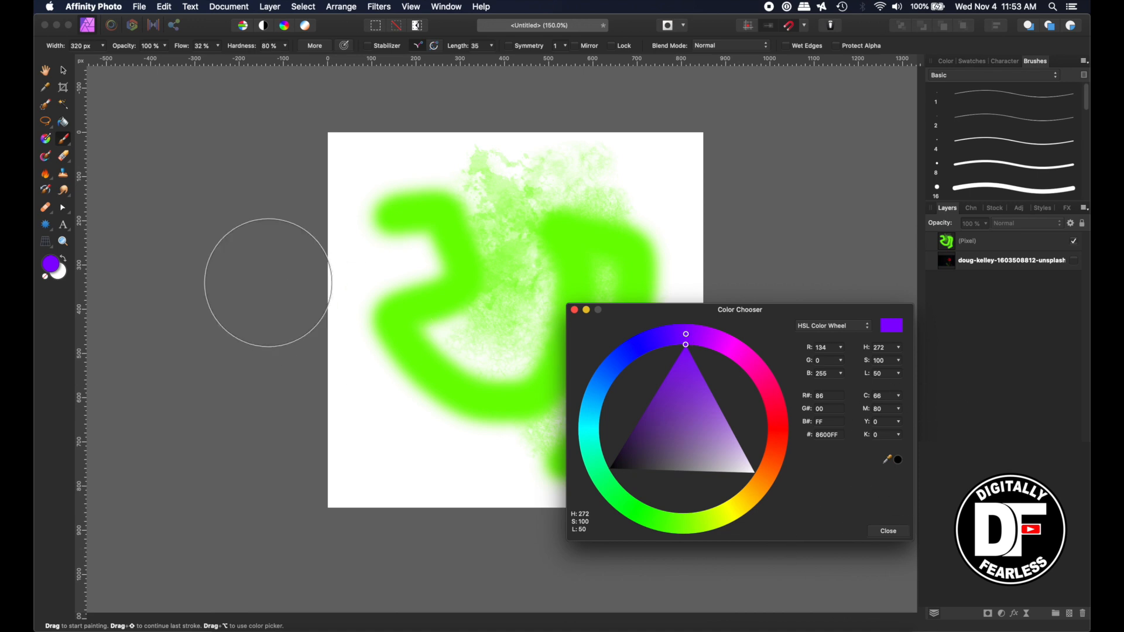
pyautogui.click(574, 310)
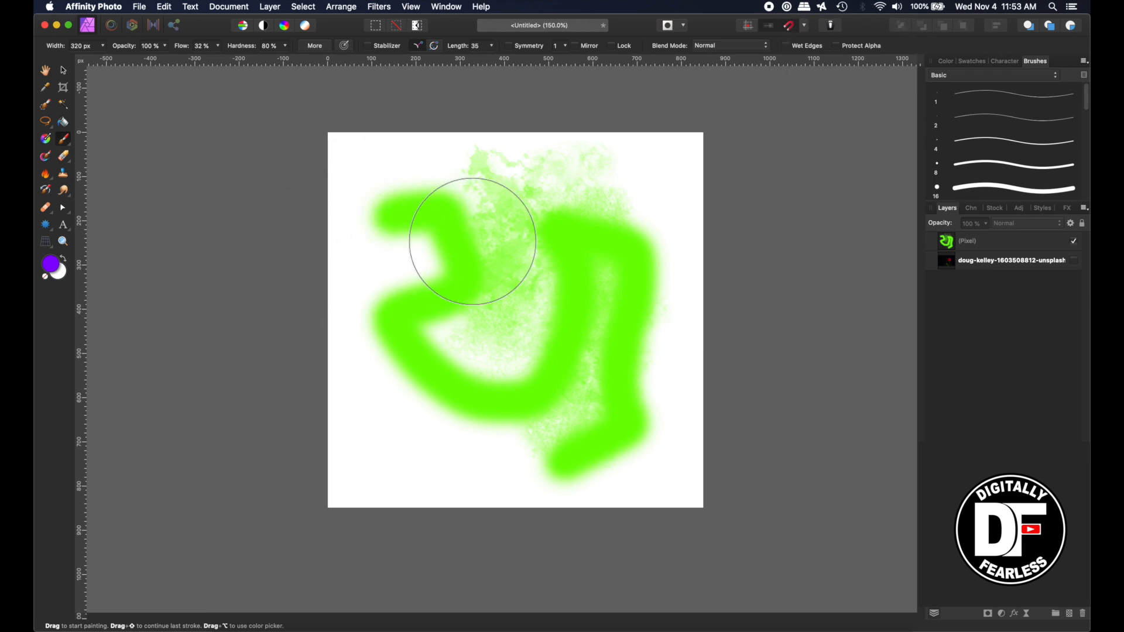
# Step: Try a textured purple stroke across the upper part of the painted pixel layer and undo it
pyautogui.click(976, 246)
pyautogui.moveTo(422, 246)
pyautogui.mouseDown()
pyautogui.moveTo(406, 250)
pyautogui.moveTo(477, 214)
pyautogui.moveTo(627, 242)
pyautogui.mouseUp()
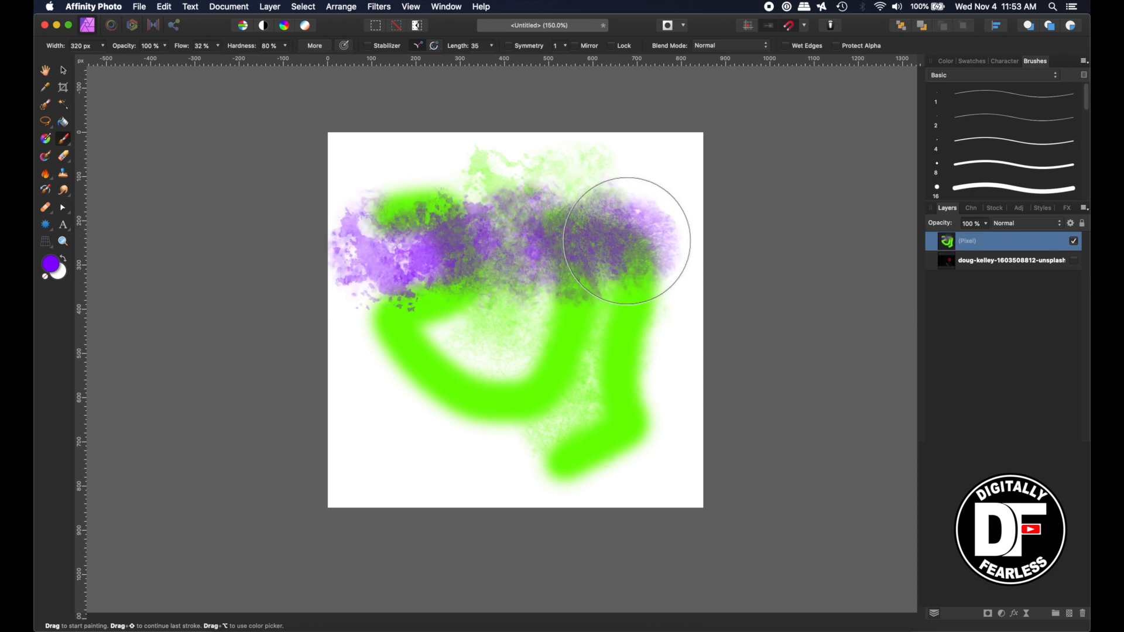
pyautogui.hotkey('ctrl', 'z')
pyautogui.click(627, 241)
pyautogui.press('super+z')
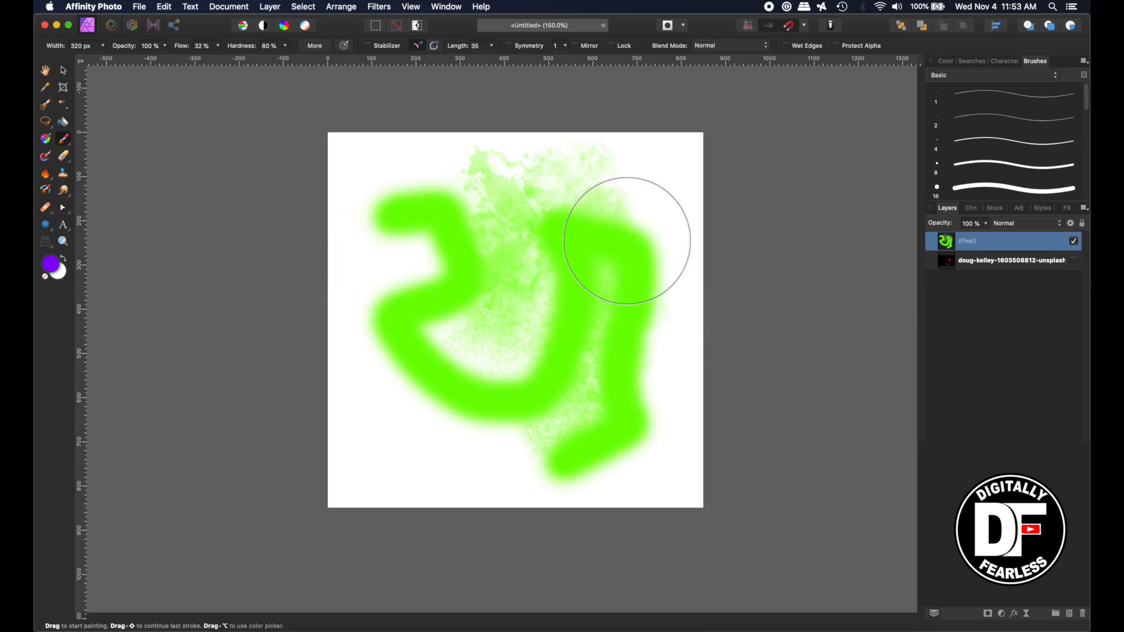
# Step: Choose the hard round 16 px Basic brush and enlarge its width to 198 px
pyautogui.click(967, 186)
pyautogui.press(']')
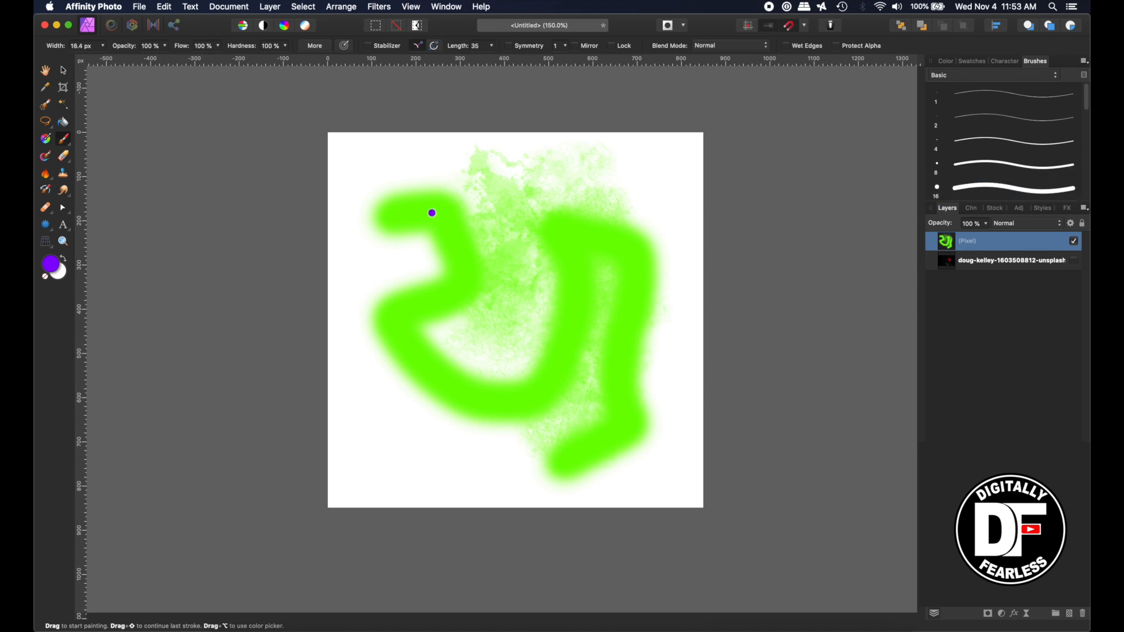
pyautogui.press(']')
pyautogui.press(']')
pyautogui.press(']')
pyautogui.press(']')
pyautogui.press(']')
pyautogui.press(']')
pyautogui.press(']')
pyautogui.press(']')
pyautogui.press(']')
pyautogui.press(']')
pyautogui.press(']')
pyautogui.press(']')
pyautogui.press(']')
pyautogui.press(']')
pyautogui.press(']')
pyautogui.press(']')
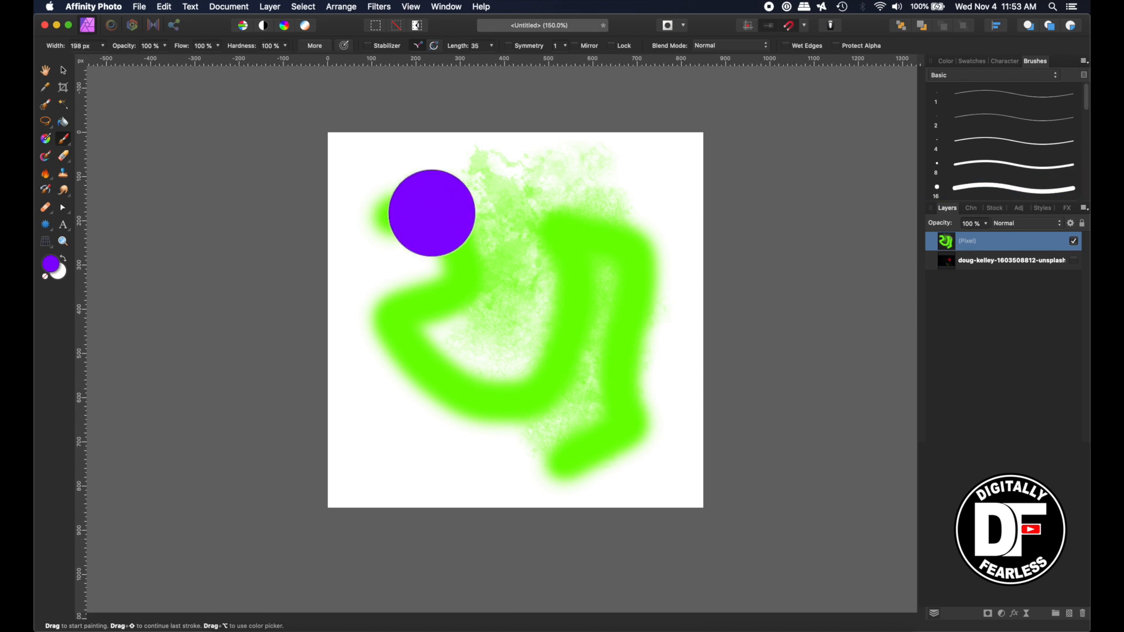
# Step: Try a solid purple stroke across the upper green artwork without Protect Alpha and undo it
pyautogui.moveTo(399, 266); pyautogui.dragTo(619, 214)
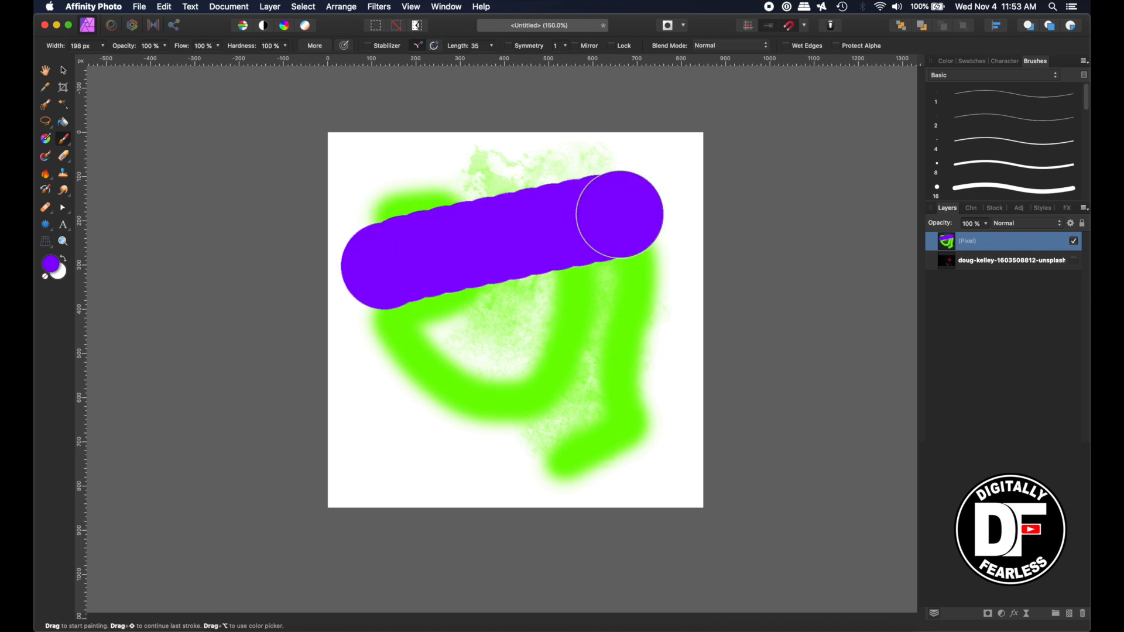
pyautogui.press('super+z')
pyautogui.press('super+z')
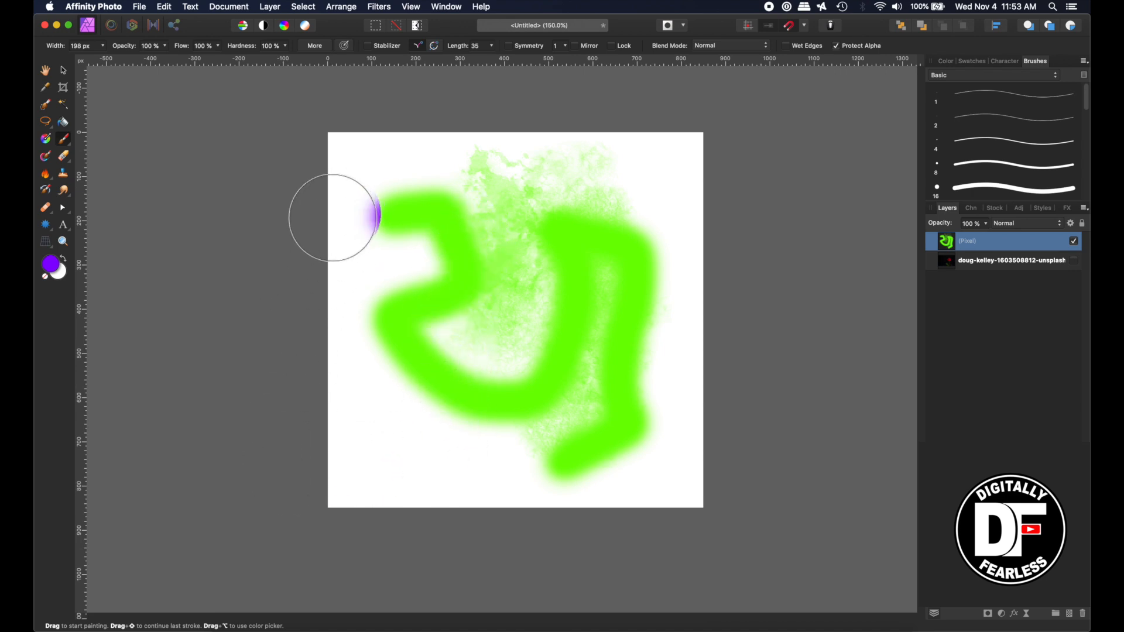
# Step: With Protect Alpha enabled, paint purple over the left and upper parts of the green artwork
pyautogui.moveTo(457, 263)
pyautogui.mouseDown()
pyautogui.moveTo(407, 212)
pyautogui.moveTo(430, 205)
pyautogui.moveTo(457, 242)
pyautogui.moveTo(560, 223)
pyautogui.moveTo(600, 199)
pyautogui.moveTo(523, 189)
pyautogui.moveTo(483, 201)
pyautogui.moveTo(586, 188)
pyautogui.moveTo(591, 202)
pyautogui.moveTo(487, 169)
pyautogui.moveTo(469, 210)
pyautogui.moveTo(488, 339)
pyautogui.moveTo(506, 322)
pyautogui.moveTo(499, 251)
pyautogui.moveTo(460, 296)
pyautogui.moveTo(402, 332)
pyautogui.moveTo(383, 379)
pyautogui.moveTo(416, 410)
pyautogui.moveTo(478, 346)
pyautogui.moveTo(477, 447)
pyautogui.mouseUp()
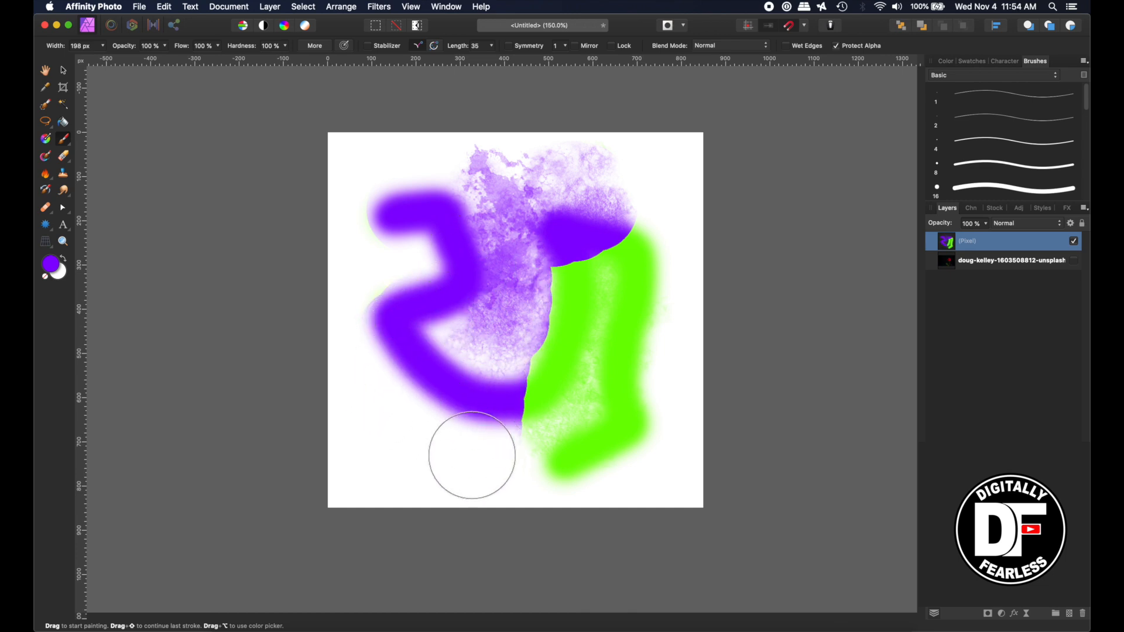
pyautogui.click(64, 71)
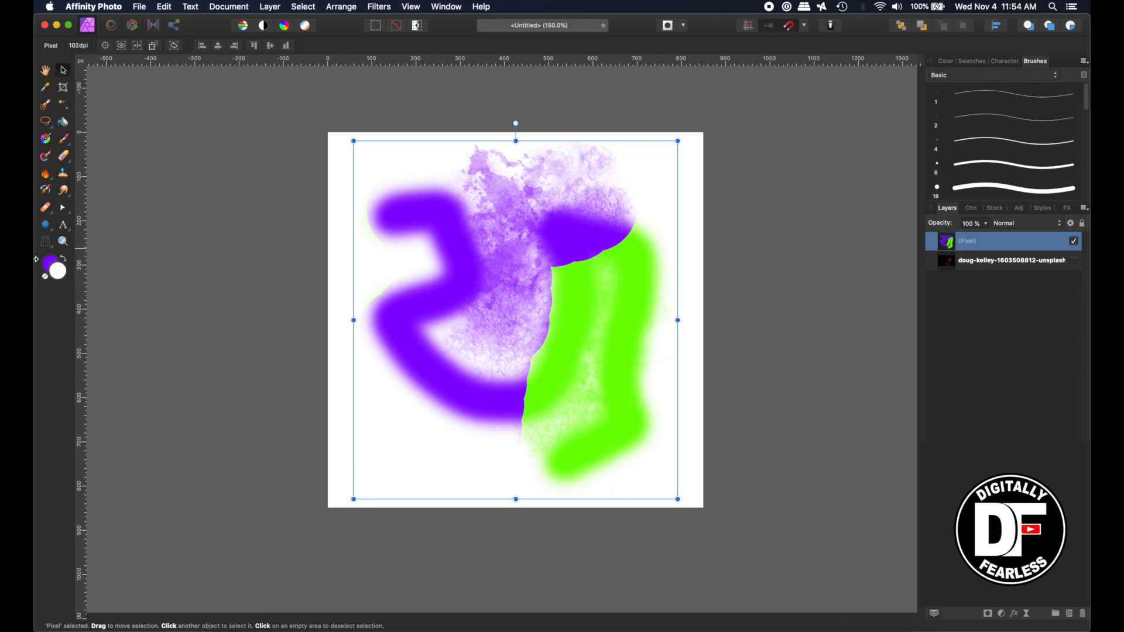
# Step: Set the background colour to yellow FFD600
pyautogui.doubleClick(60, 274)
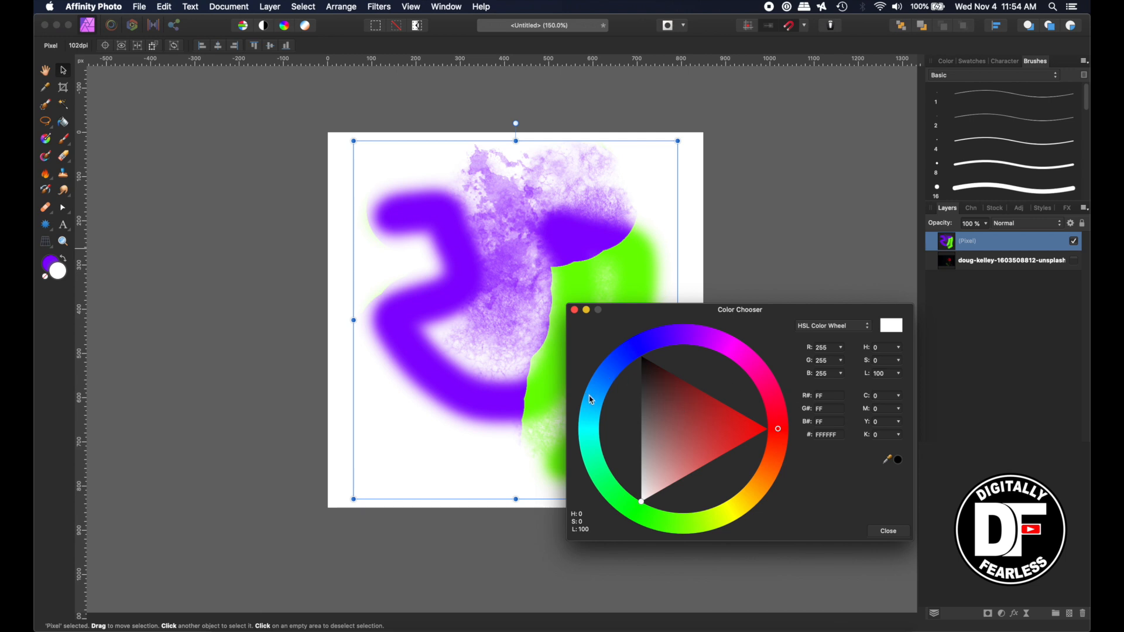
pyautogui.click(749, 506)
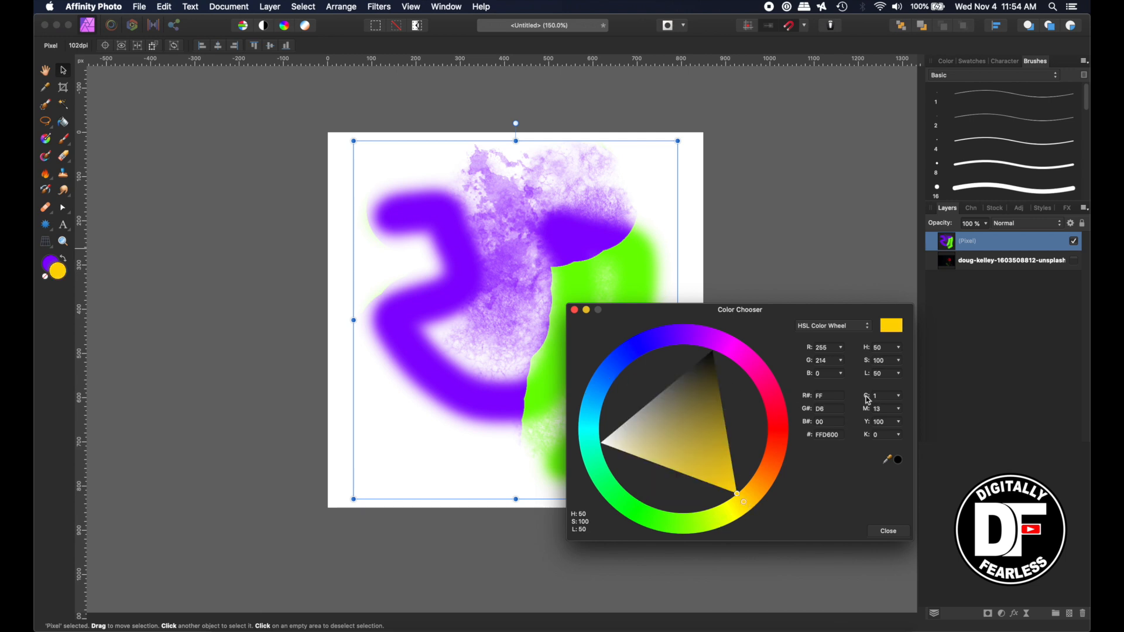
pyautogui.click(889, 532)
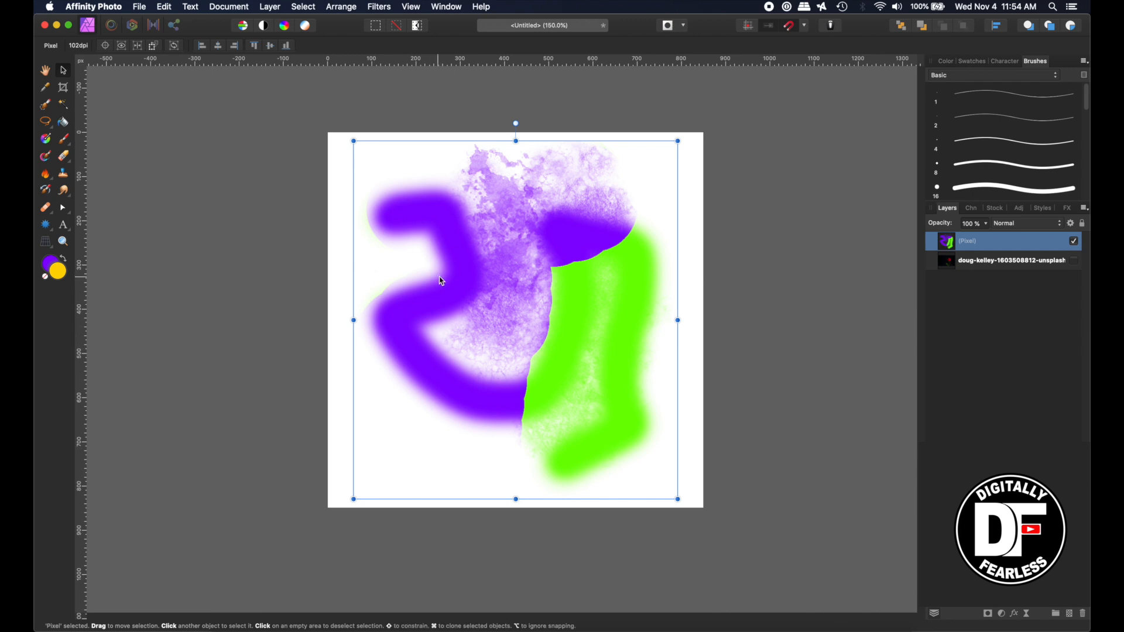
# Step: Swap the foreground and background colours and brush yellow over much of the purple and green artwork with Protect Alpha on
pyautogui.click(66, 145)
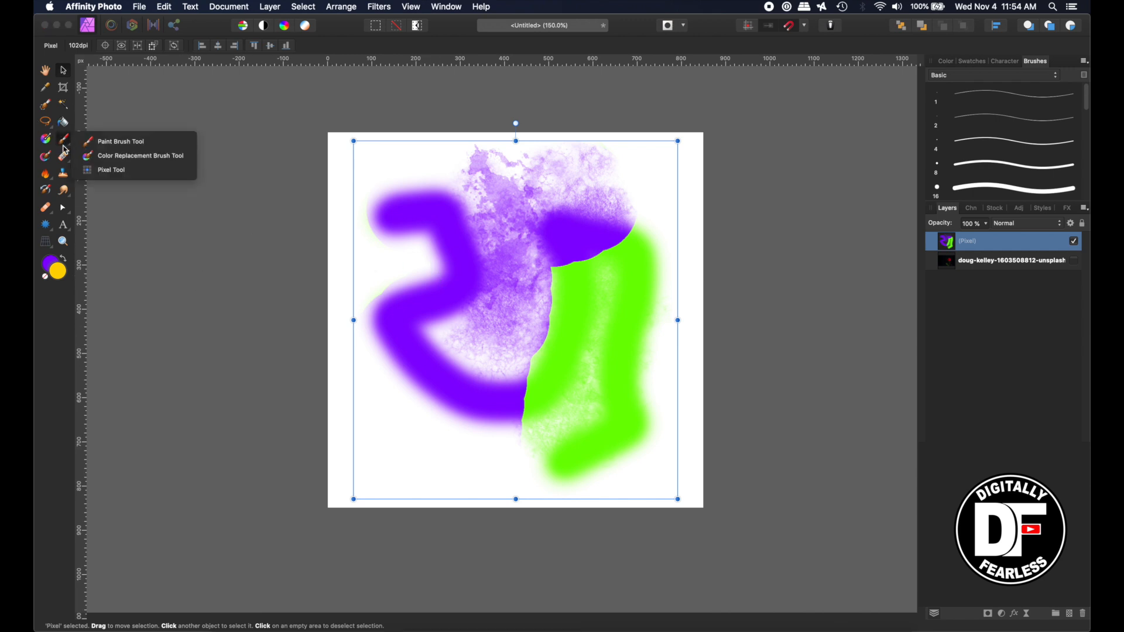
pyautogui.click(114, 141)
pyautogui.click(64, 260)
pyautogui.moveTo(485, 292)
pyautogui.mouseDown()
pyautogui.moveTo(441, 211)
pyautogui.moveTo(424, 237)
pyautogui.moveTo(583, 236)
pyautogui.moveTo(429, 454)
pyautogui.moveTo(378, 361)
pyautogui.moveTo(633, 347)
pyautogui.mouseUp()
pyautogui.scroll(10, 633, 346)
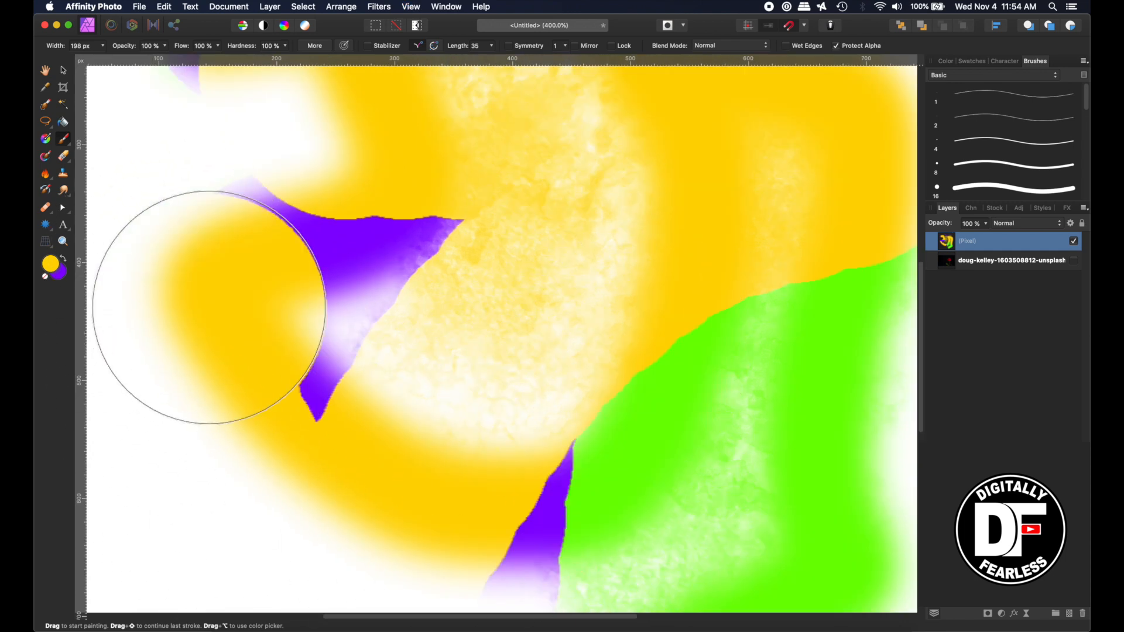
pyautogui.scroll(-10, 256, 323)
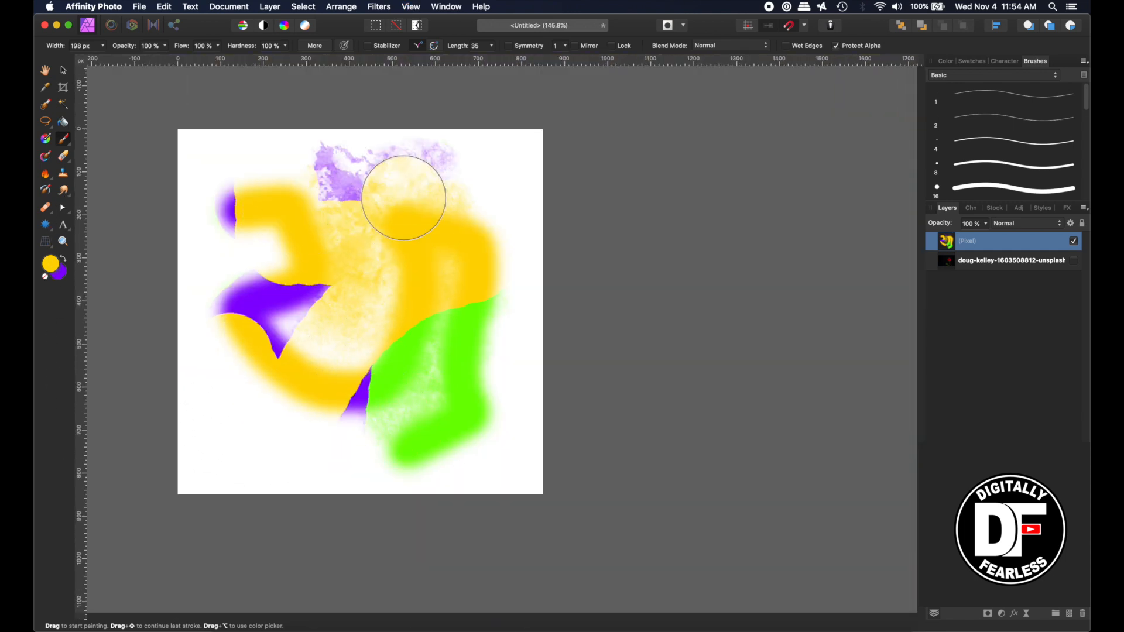
pyautogui.moveTo(415, 164)
pyautogui.mouseDown()
pyautogui.moveTo(323, 155)
pyautogui.moveTo(286, 168)
pyautogui.moveTo(294, 190)
pyautogui.moveTo(401, 201)
pyautogui.moveTo(351, 205)
pyautogui.mouseUp()
# Step: Set the foreground colour to blue 1000FF and paint over the entire artwork to recolour it, keeping Protect Alpha on
pyautogui.doubleClick(50, 272)
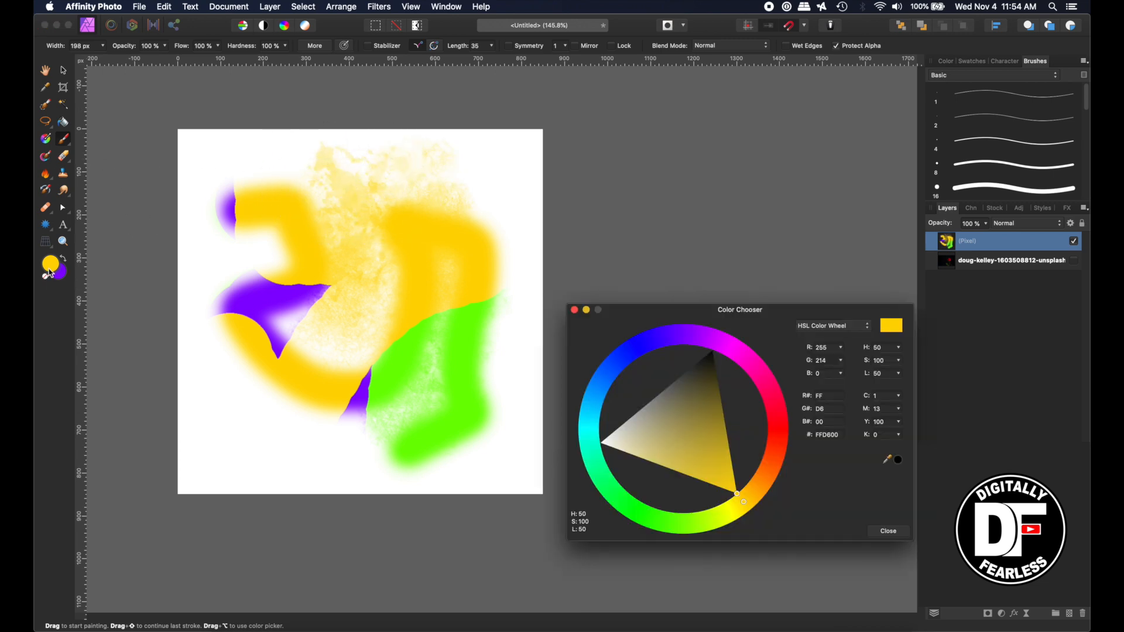
pyautogui.click(643, 347)
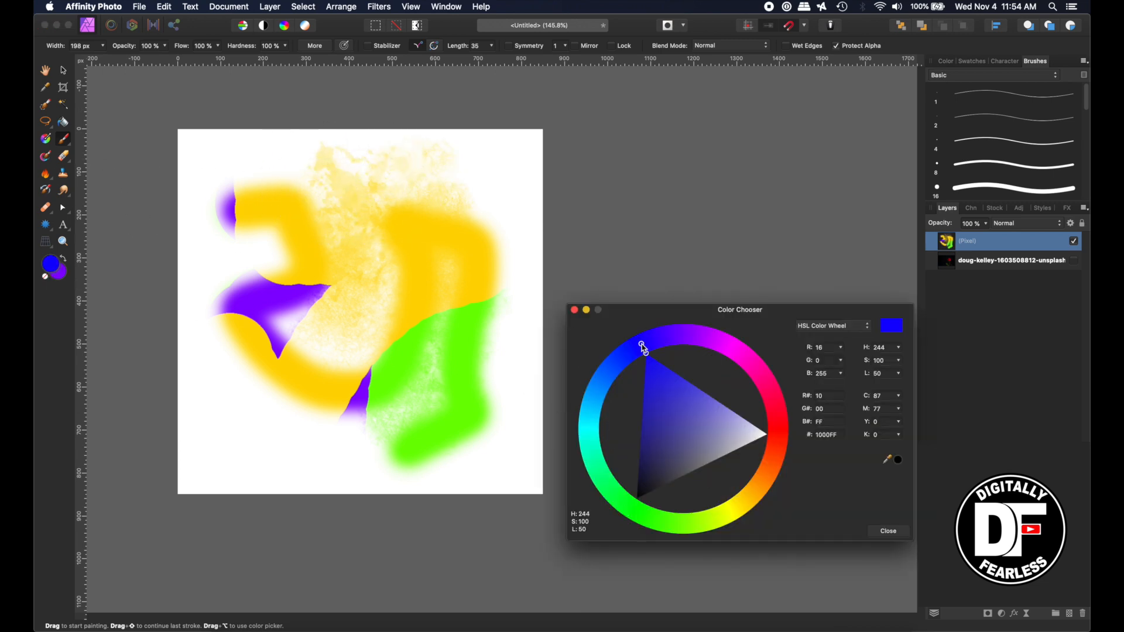
pyautogui.click(888, 531)
pyautogui.moveTo(508, 214)
pyautogui.mouseDown()
pyautogui.moveTo(471, 199)
pyautogui.moveTo(401, 199)
pyautogui.moveTo(239, 223)
pyautogui.moveTo(303, 207)
pyautogui.moveTo(329, 249)
pyautogui.moveTo(309, 315)
pyautogui.moveTo(56, 462)
pyautogui.moveTo(189, 451)
pyautogui.moveTo(492, 340)
pyautogui.moveTo(539, 410)
pyautogui.mouseUp()
pyautogui.moveTo(447, 276)
pyautogui.mouseDown()
pyautogui.moveTo(530, 151)
pyautogui.moveTo(482, 294)
pyautogui.moveTo(497, 258)
pyautogui.mouseUp()
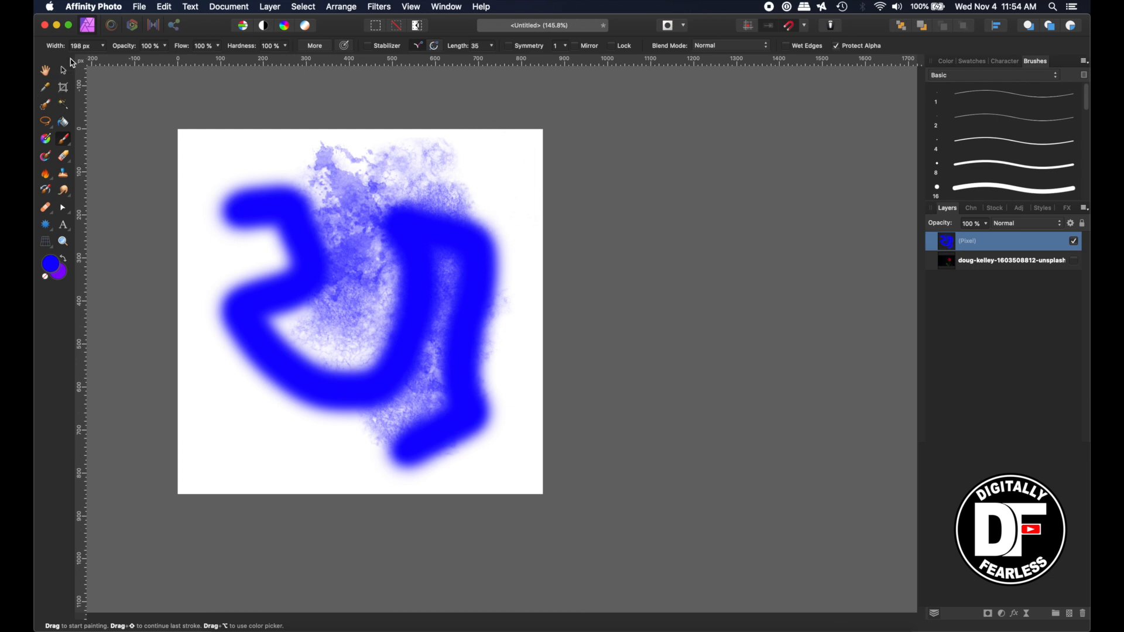
pyautogui.click(65, 71)
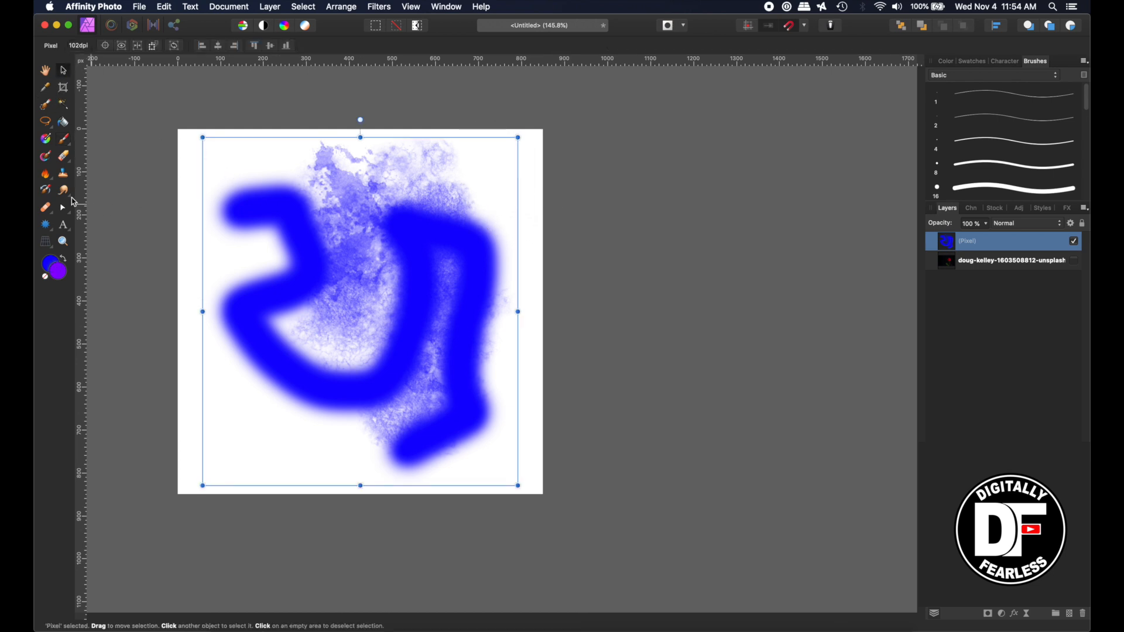
pyautogui.click(66, 141)
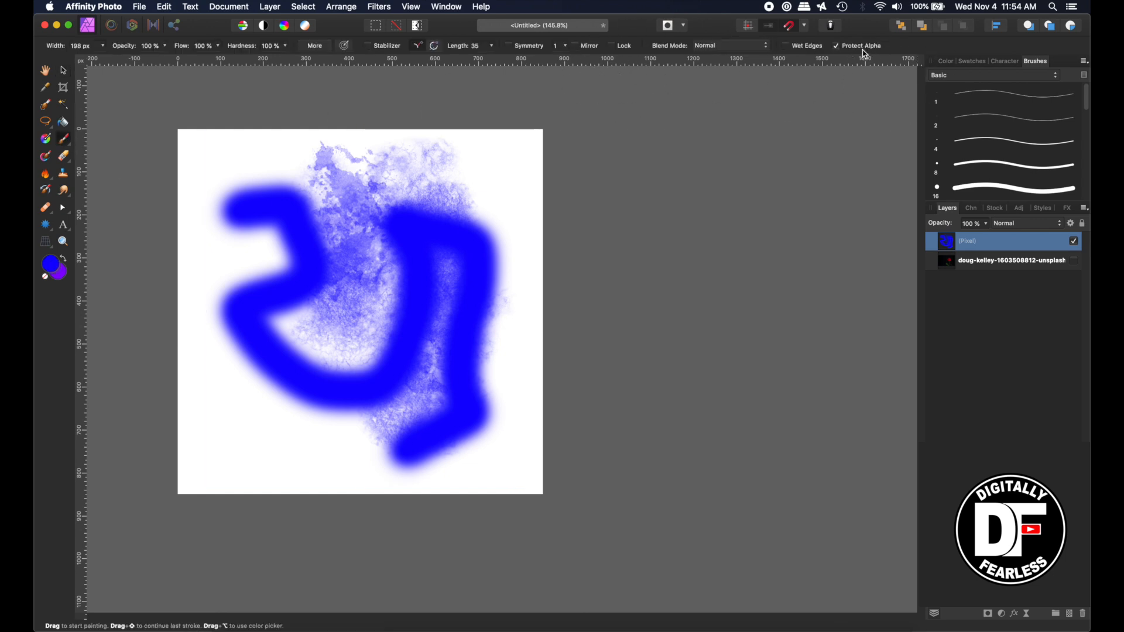
# Step: Delete the painted pixel layer and make the rose photo layer visible
pyautogui.click(66, 70)
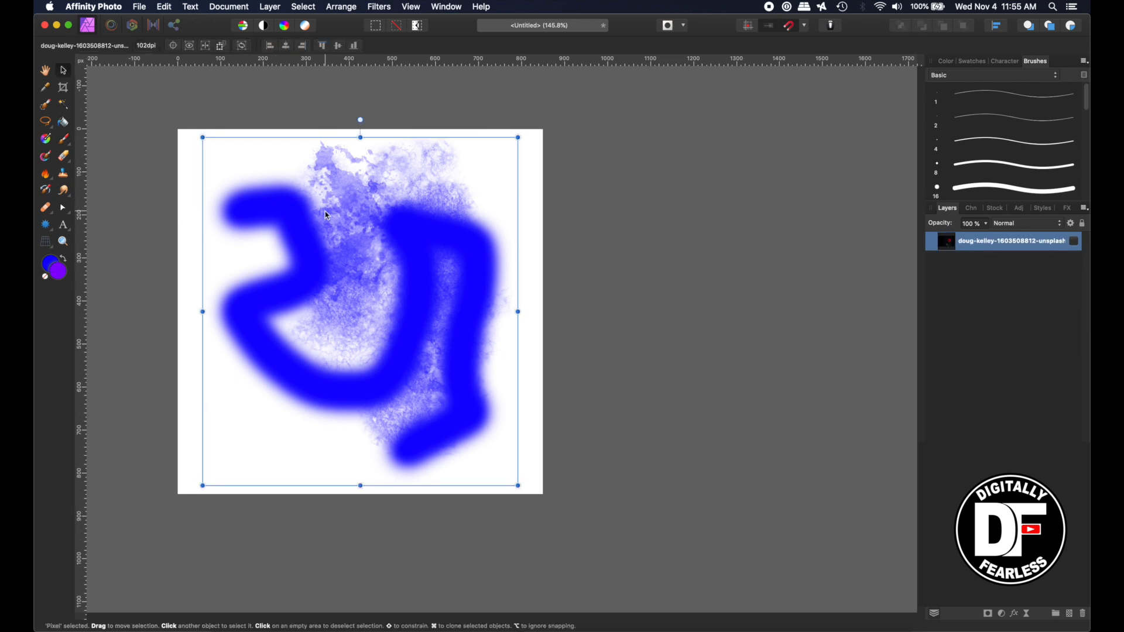
pyautogui.press('Delete')
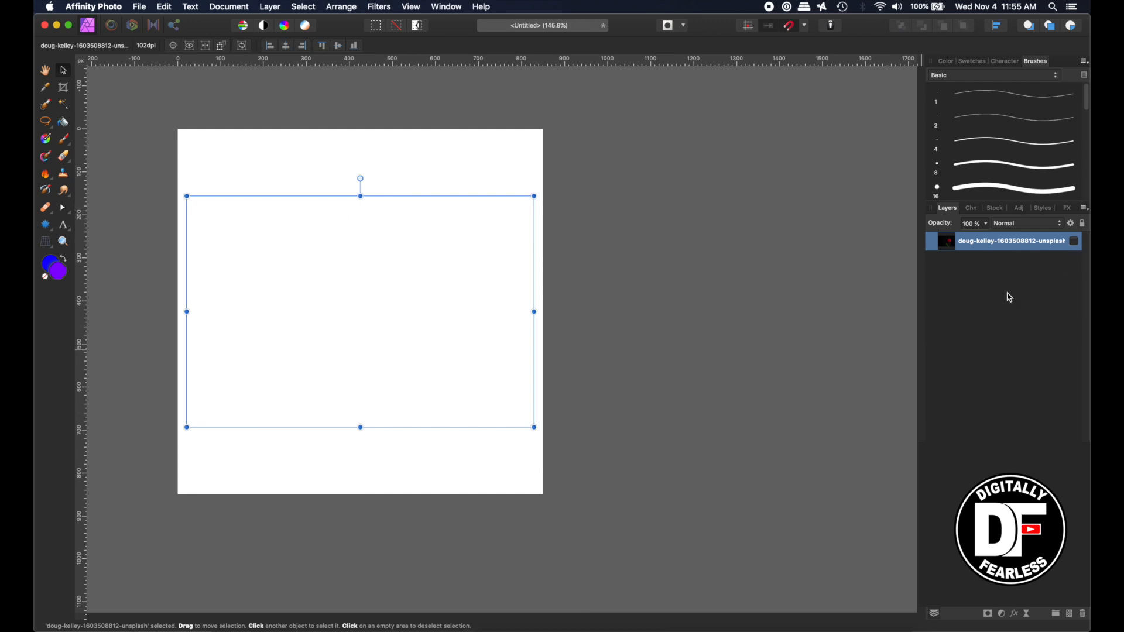
pyautogui.click(1019, 291)
pyautogui.click(1003, 242)
pyautogui.click(1076, 241)
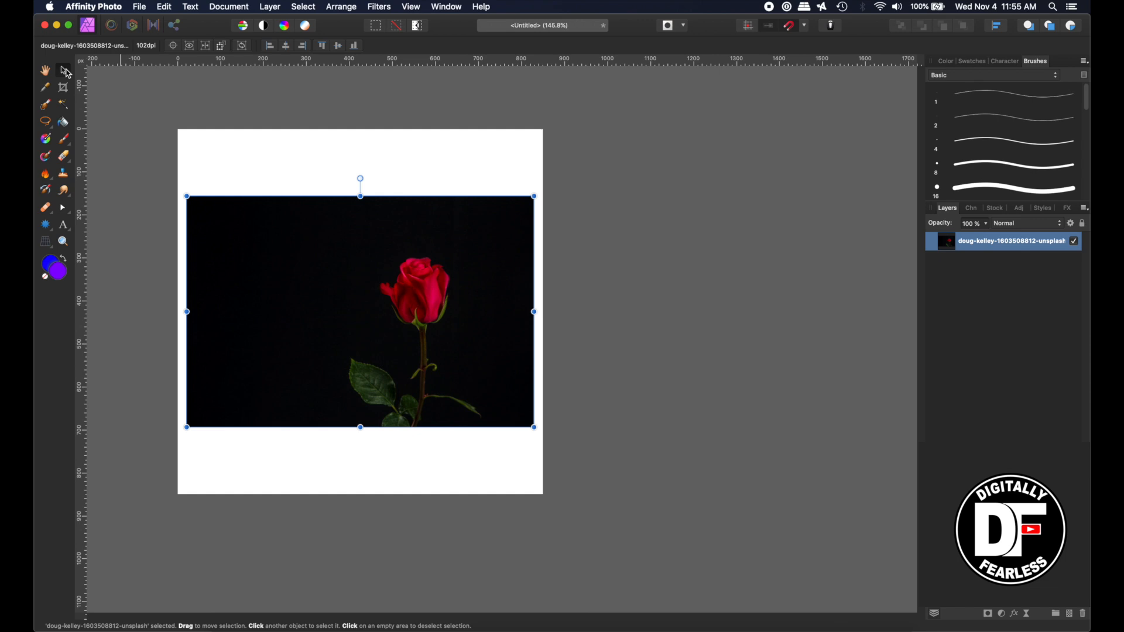
# Step: Add a Live Twirl filter to the rose photo, set its angle to 426.5°, and move its centre to the photo's upper edge above the rose
pyautogui.click(1029, 616)
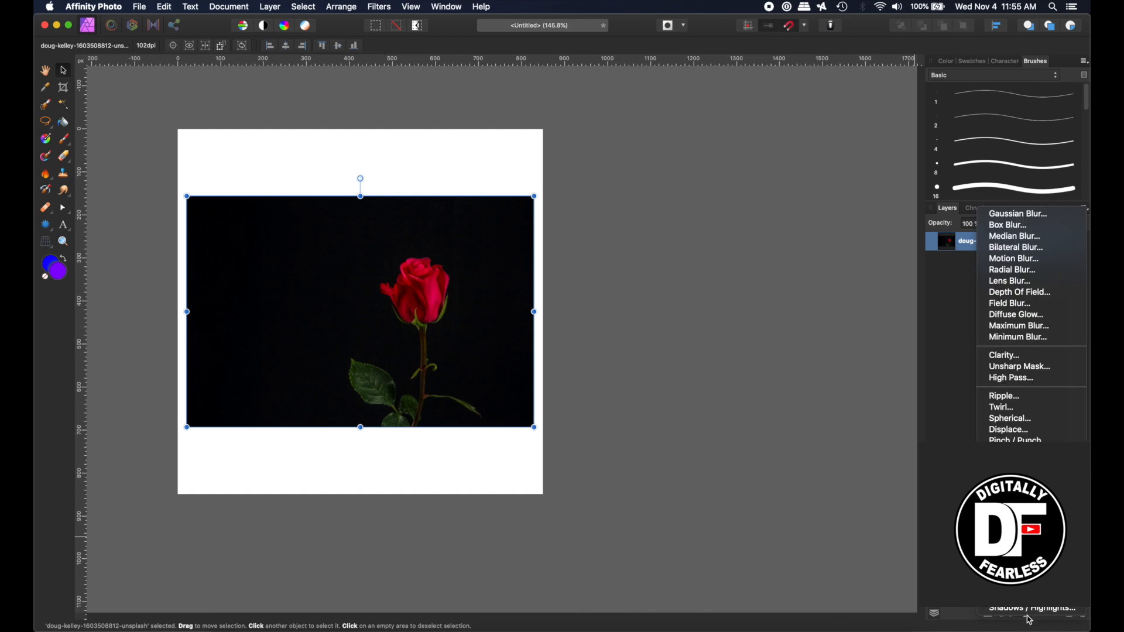
pyautogui.click(1003, 408)
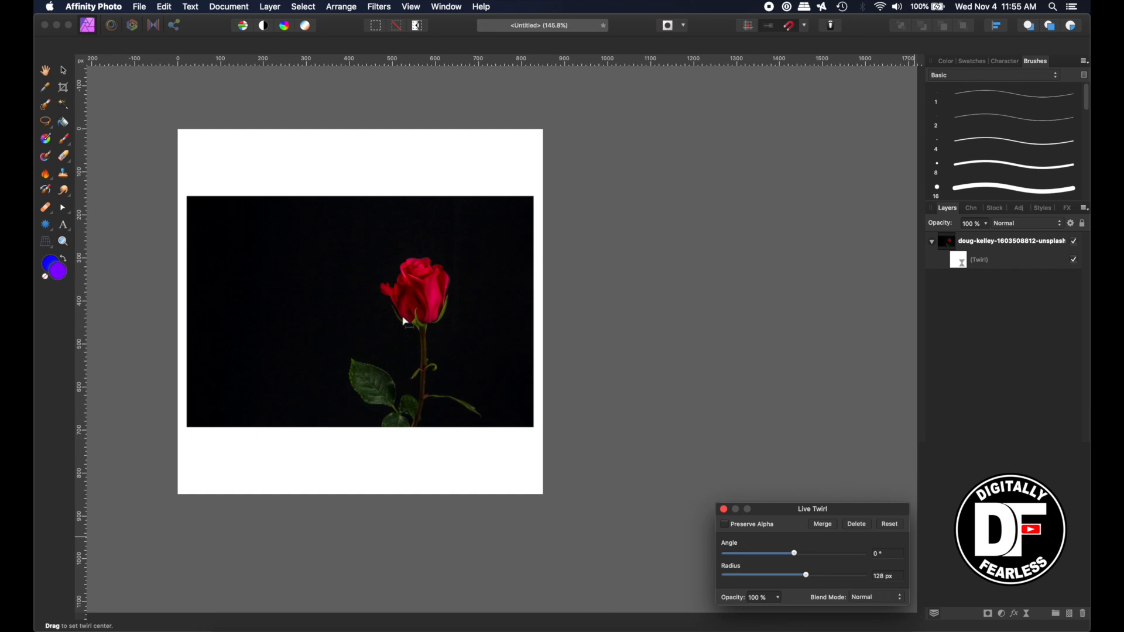
pyautogui.click(415, 290)
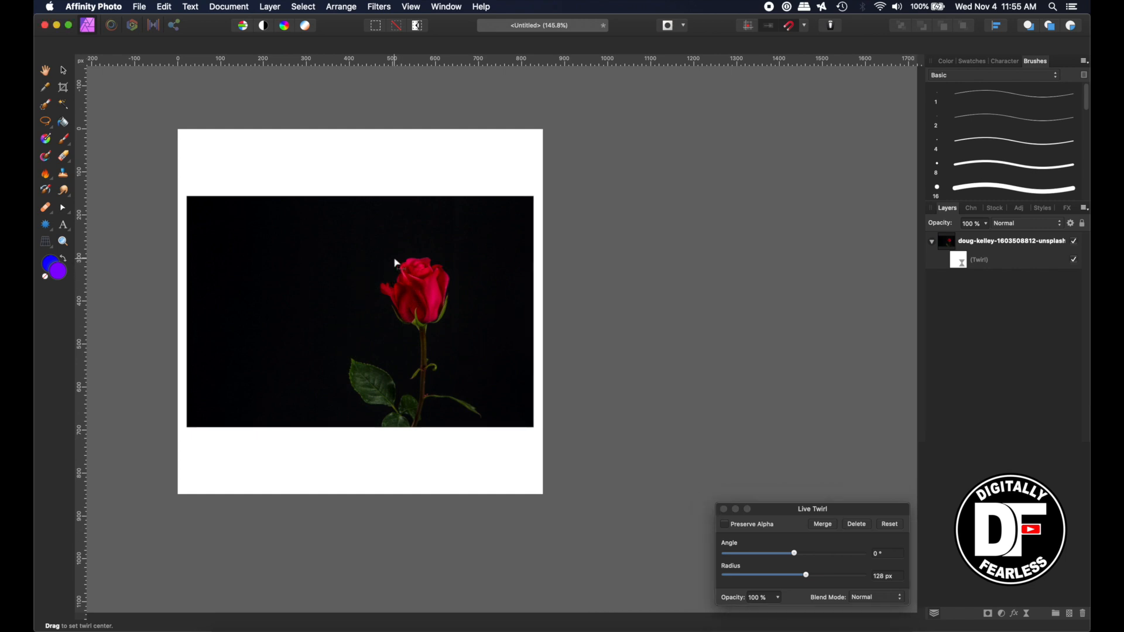
pyautogui.moveTo(794, 553); pyautogui.dragTo(837, 556)
pyautogui.moveTo(419, 316); pyautogui.dragTo(387, 204)
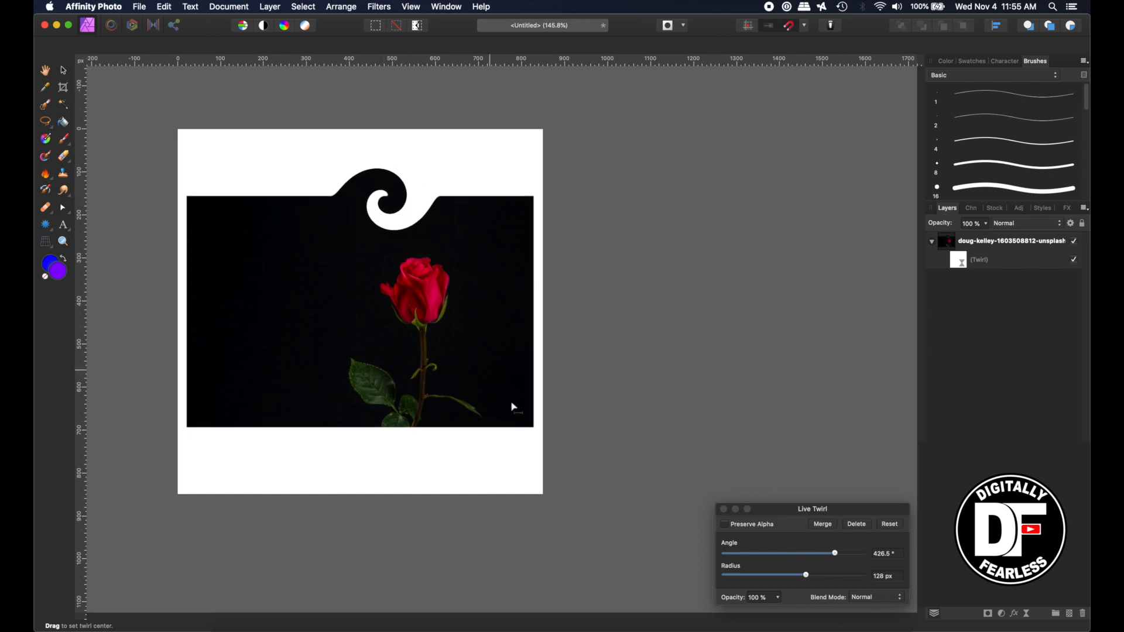
# Step: Duplicate the Twirl filter, move the twirl centre onto the stem just below the bloom, and delete the other Twirl filter
pyautogui.click(956, 260)
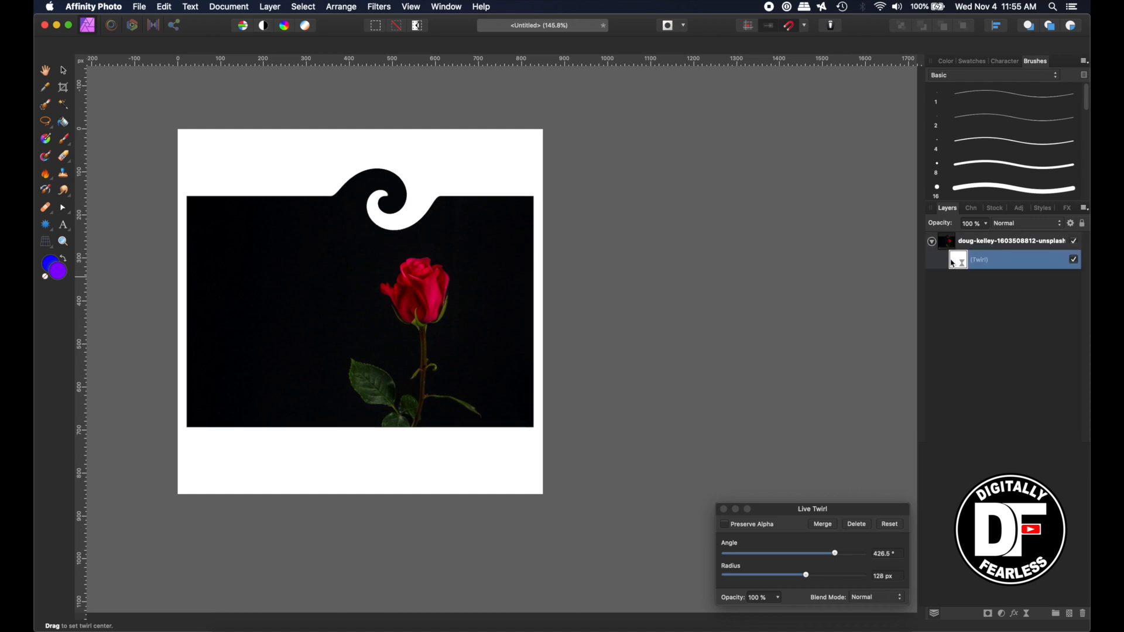
pyautogui.press('super+j')
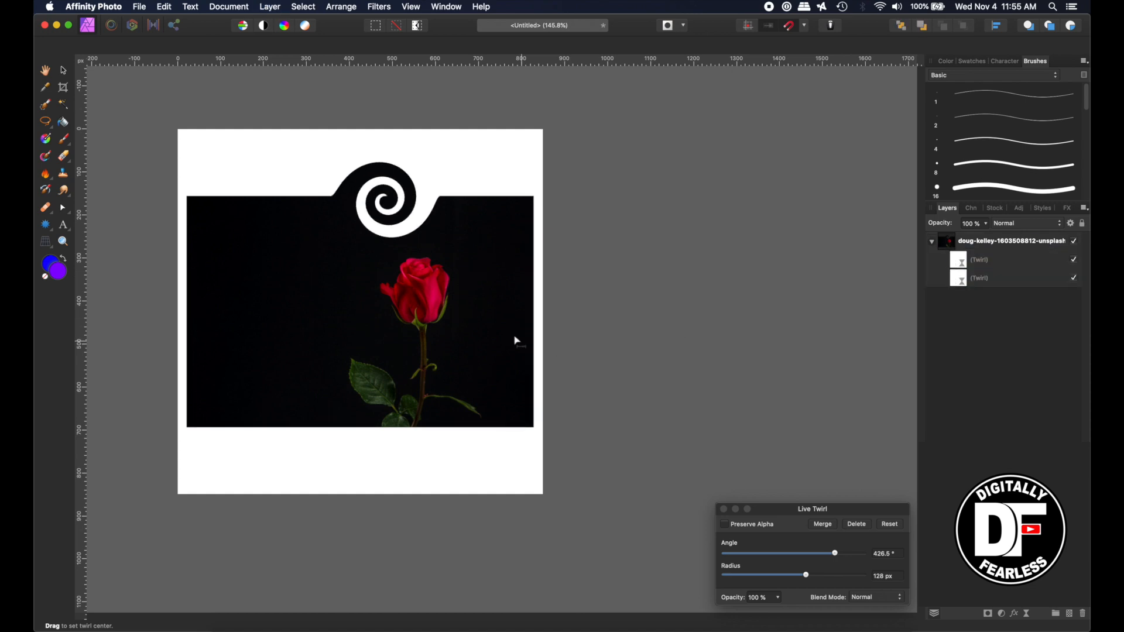
pyautogui.moveTo(334, 276); pyautogui.dragTo(430, 342)
pyautogui.click(958, 267)
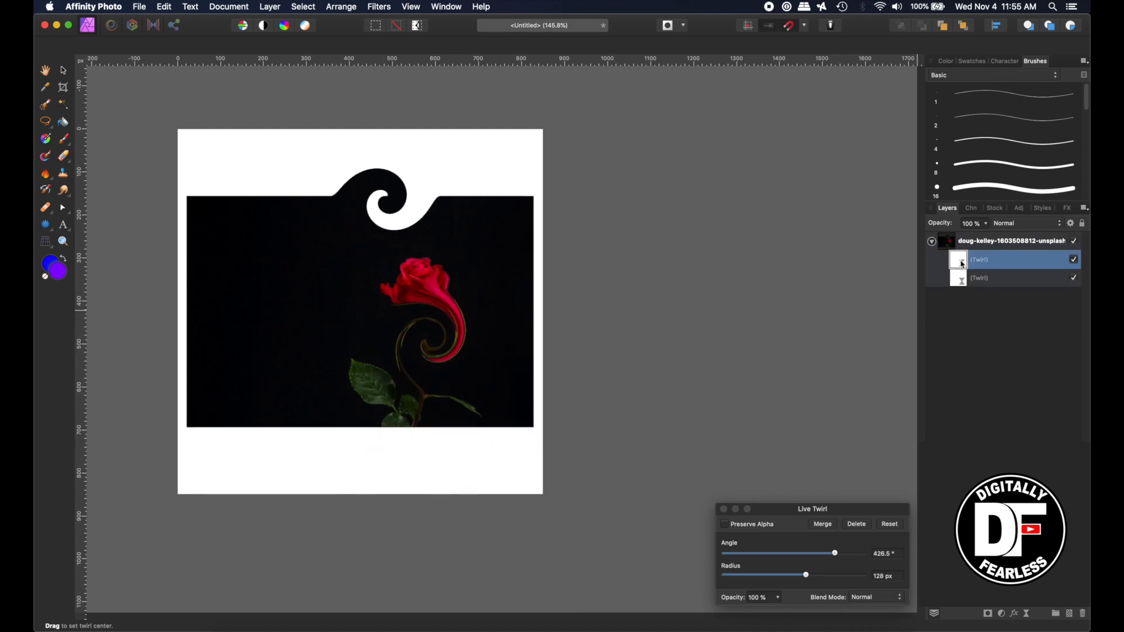
pyautogui.press('Delete')
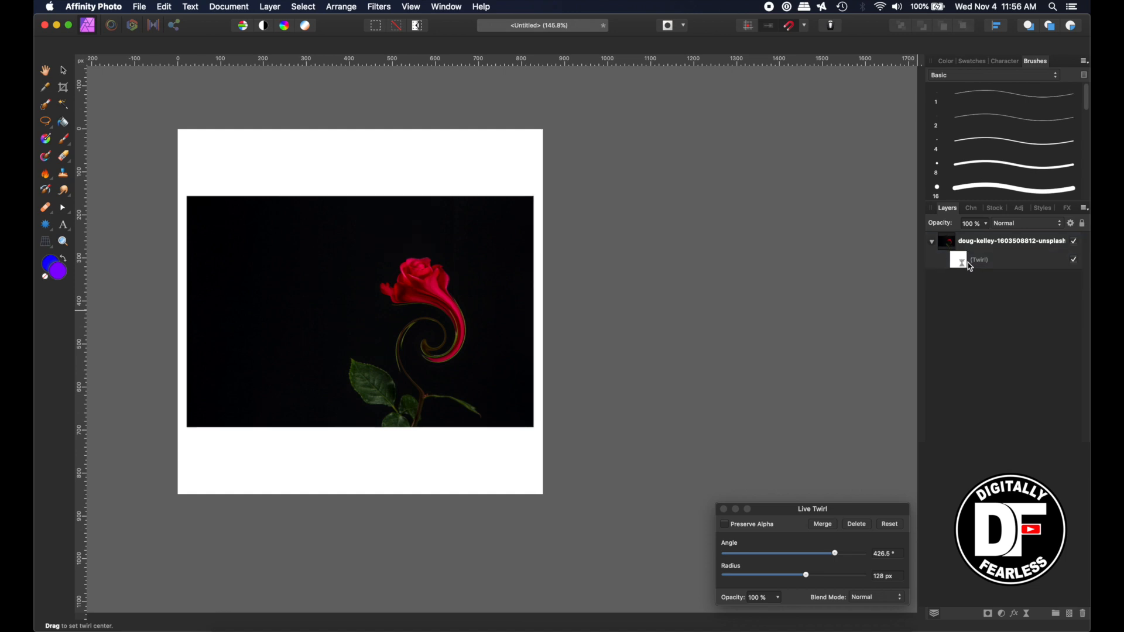
# Step: Move the twirl centre to the photo's upper edge near its right corner and set the radius to 264.9 px
pyautogui.moveTo(422, 338); pyautogui.dragTo(514, 215)
pyautogui.moveTo(474, 251); pyautogui.dragTo(486, 199)
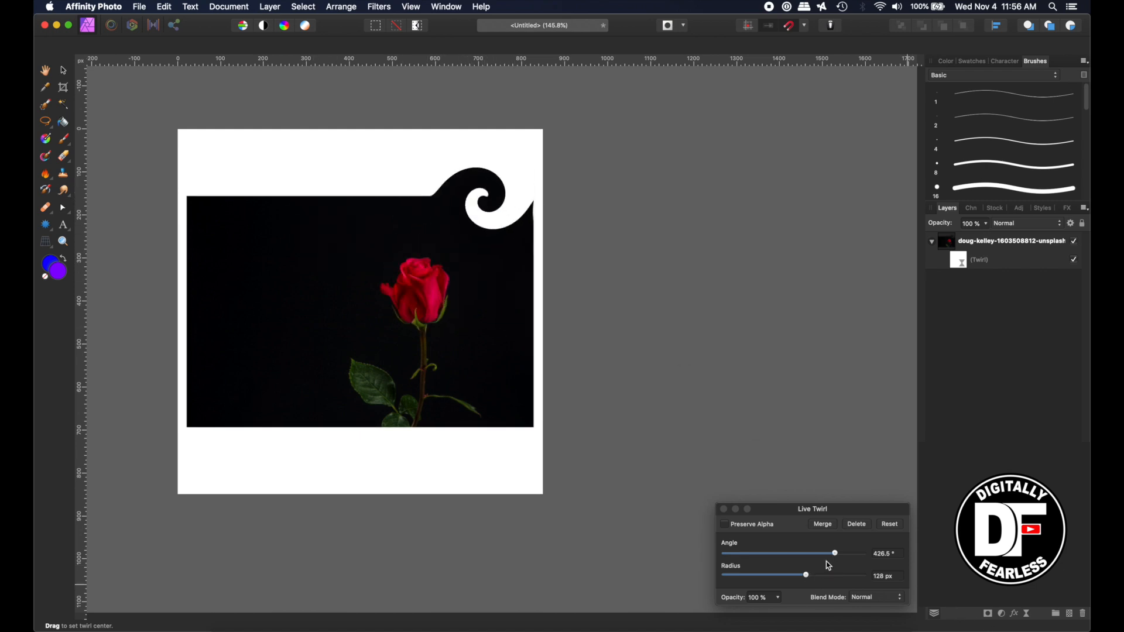
pyautogui.moveTo(808, 577); pyautogui.dragTo(825, 577)
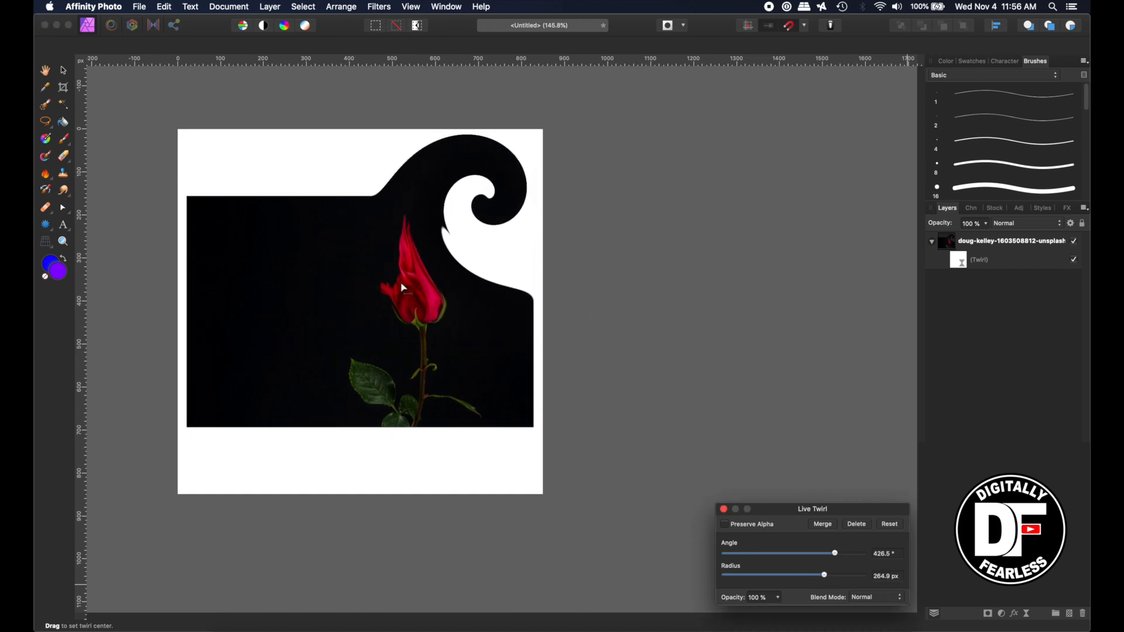
# Step: Turn on Preserve Alpha, move the twirl centre to several spots around the rose, and toggle Preserve Alpha again before repositioning the twirl
pyautogui.click(725, 524)
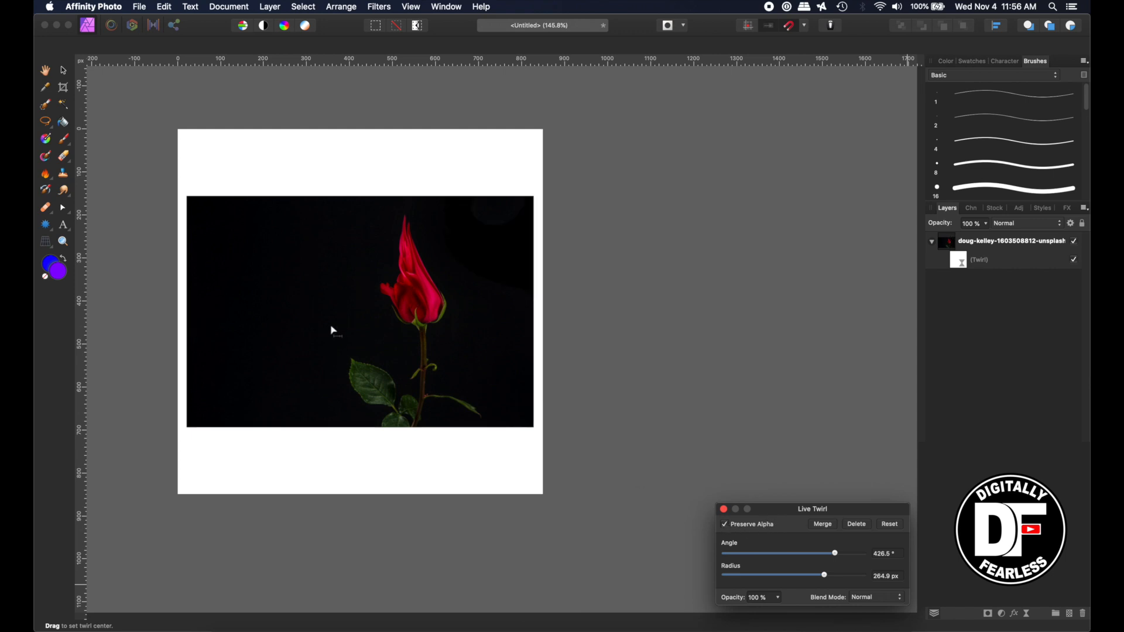
pyautogui.moveTo(422, 281); pyautogui.dragTo(466, 271)
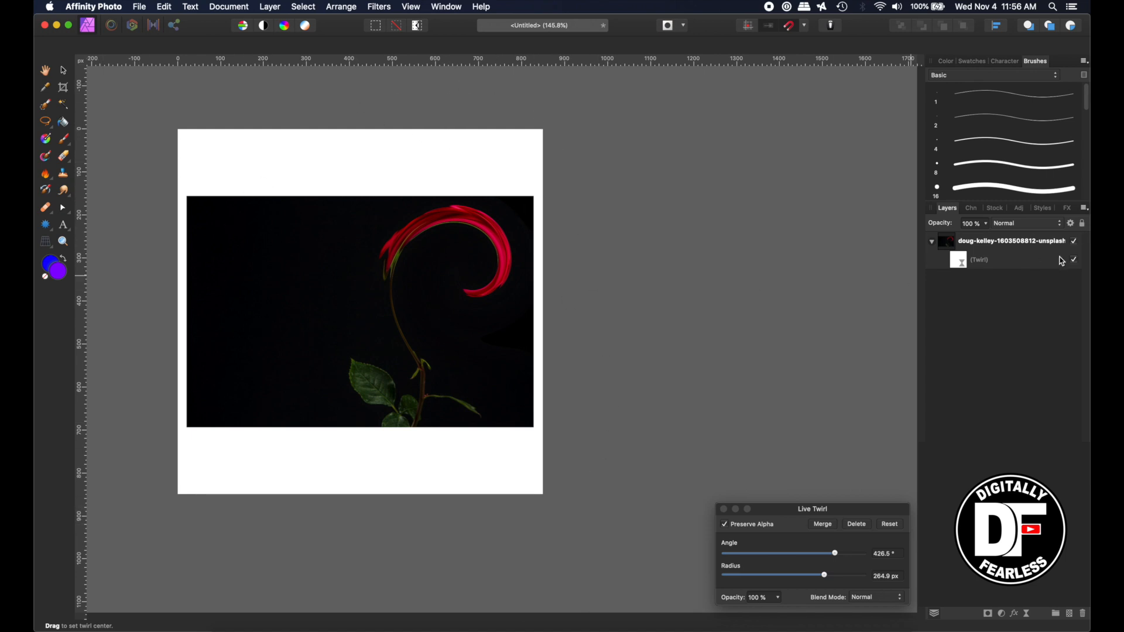
pyautogui.moveTo(446, 216); pyautogui.dragTo(344, 219)
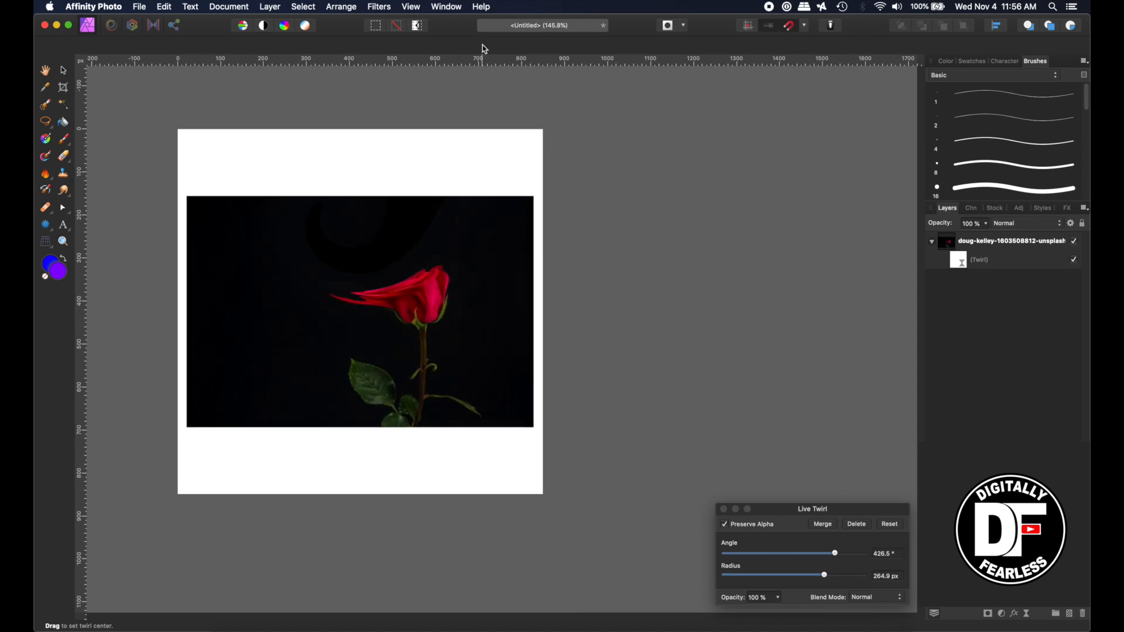
pyautogui.moveTo(416, 345); pyautogui.dragTo(343, 316)
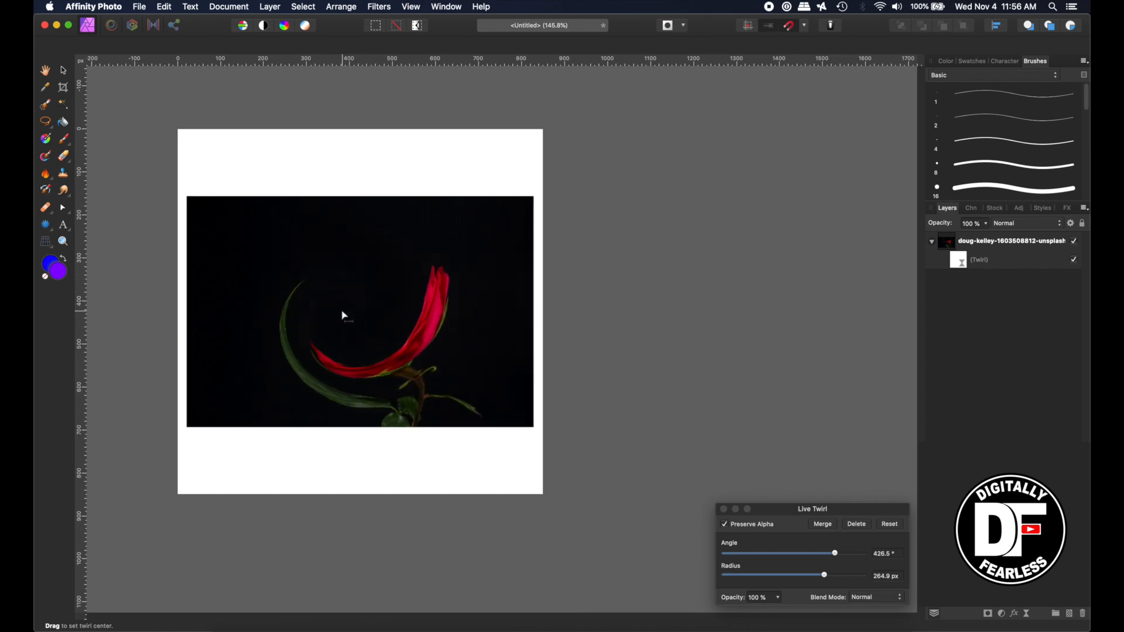
pyautogui.click(726, 525)
pyautogui.moveTo(421, 276); pyautogui.dragTo(367, 242)
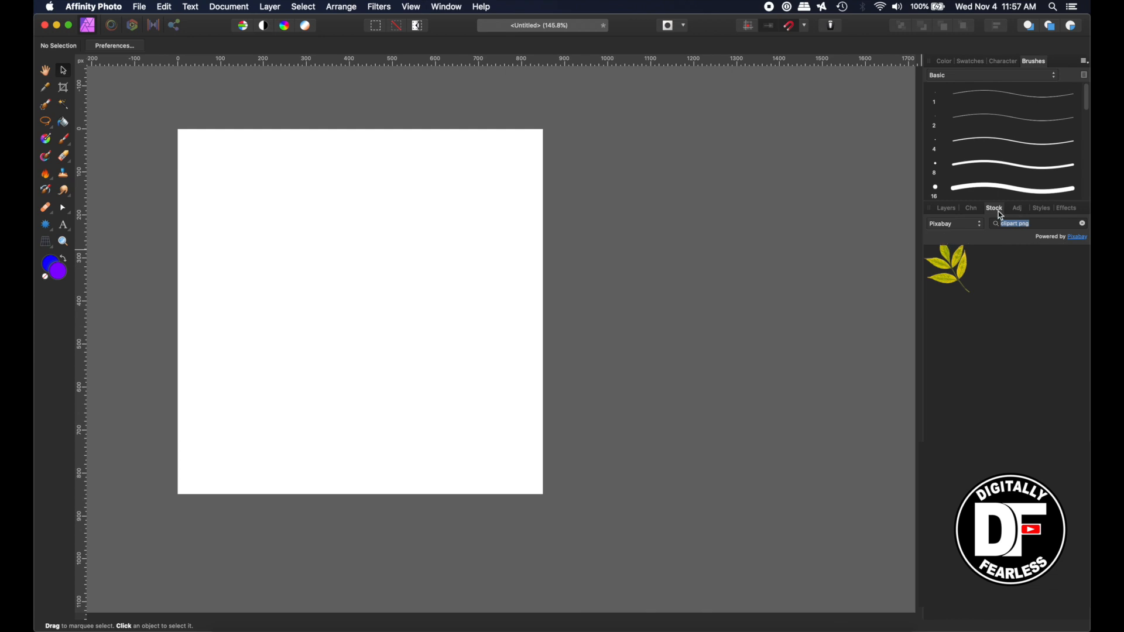
# Step: Place the yellow leaf branch from the Pixabay stock results on the page and scale it to 35% so it fits
pyautogui.click(949, 269)
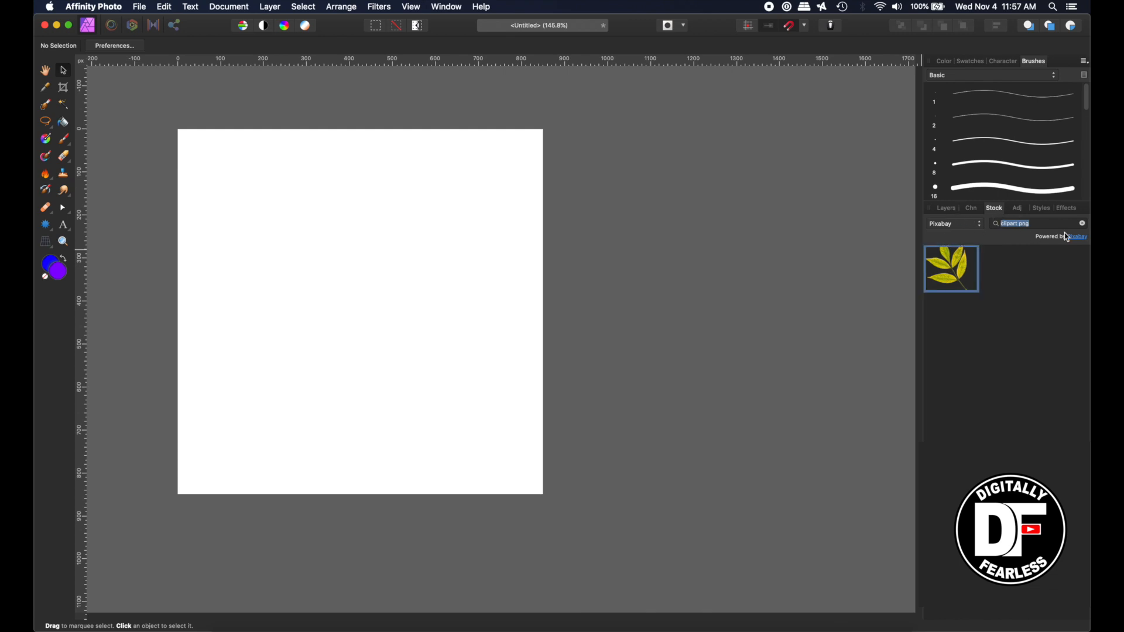
pyautogui.moveTo(970, 287); pyautogui.dragTo(554, 307)
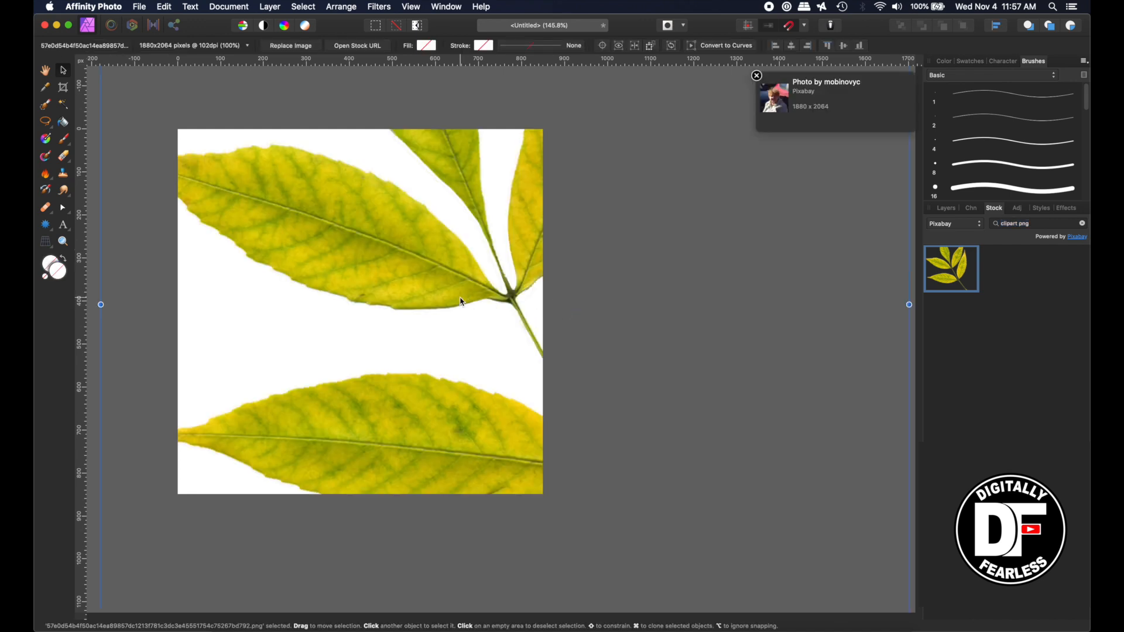
pyautogui.press('super+minus')
pyautogui.press('super+minus')
pyautogui.press('super+minus')
pyautogui.press('super+minus')
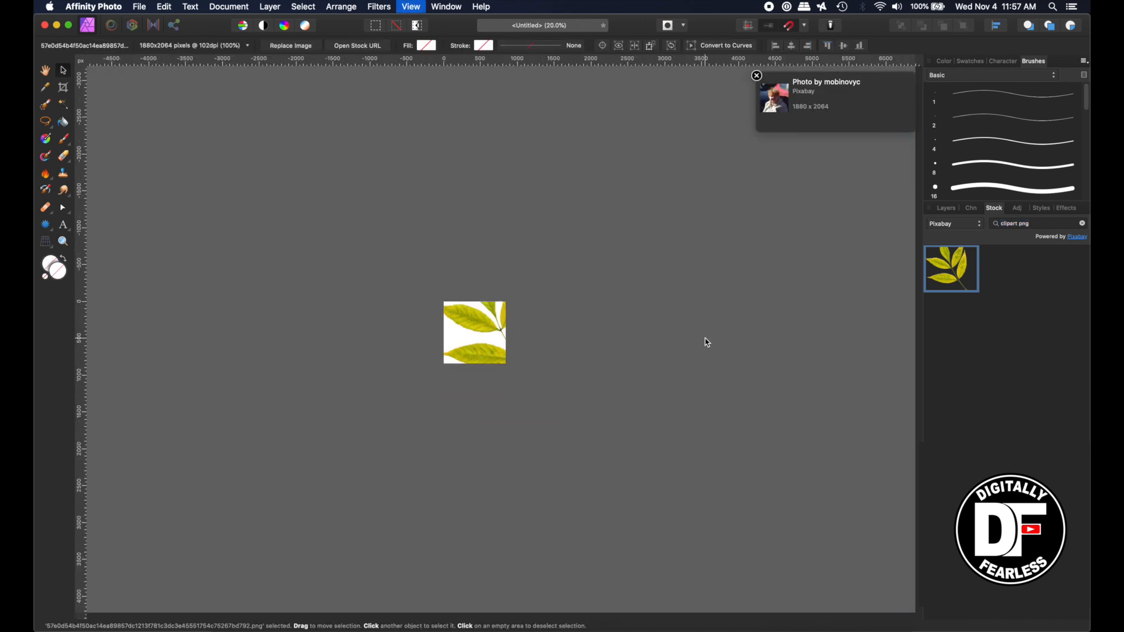
pyautogui.moveTo(554, 393); pyautogui.dragTo(478, 329)
pyautogui.press('super+0')
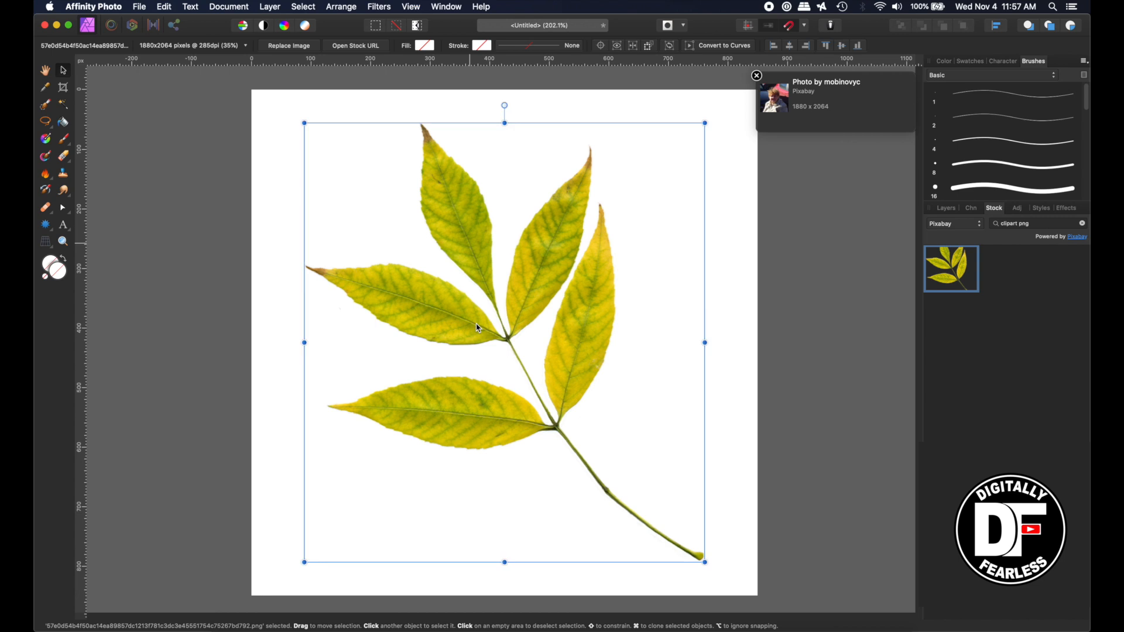
# Step: Give the document a transparent background behind the leaf branch
pyautogui.click(944, 209)
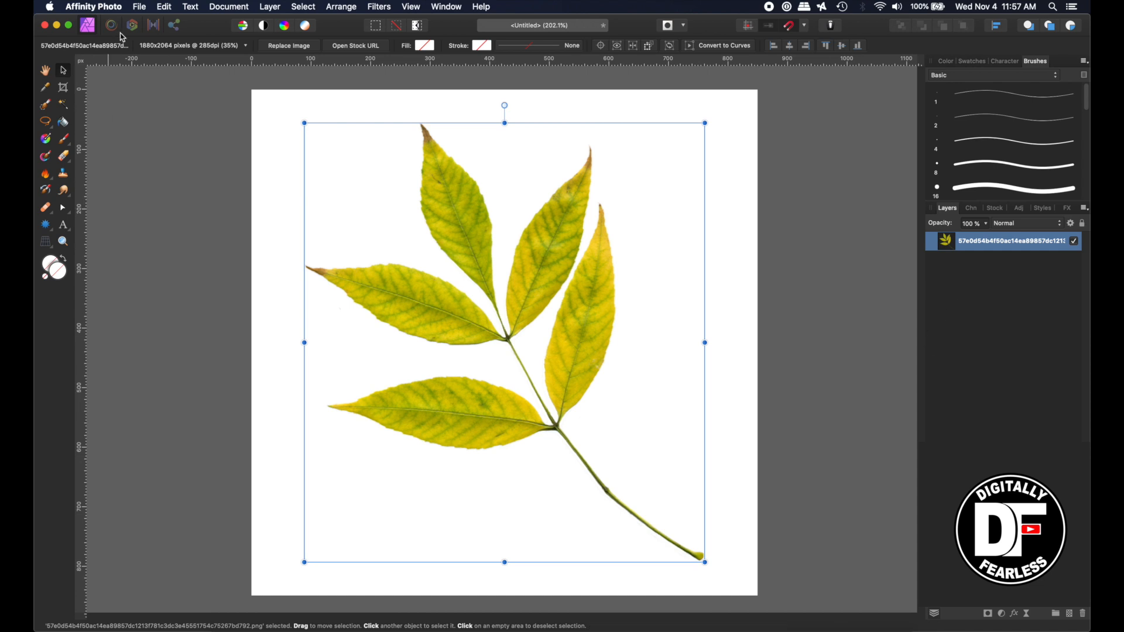
pyautogui.click(244, 7)
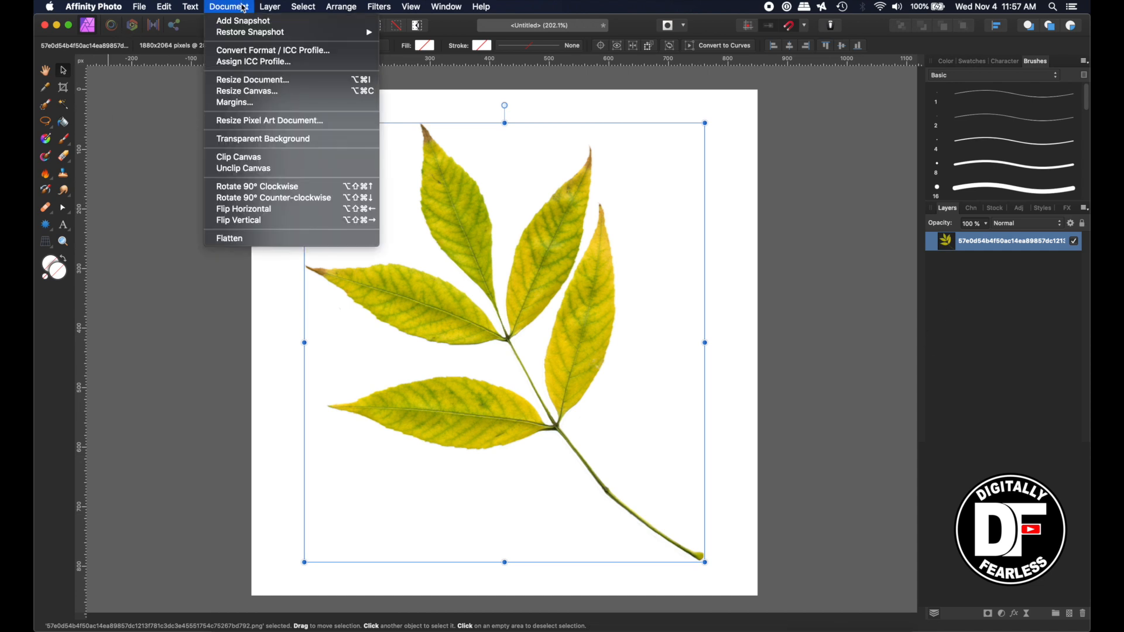
pyautogui.click(232, 139)
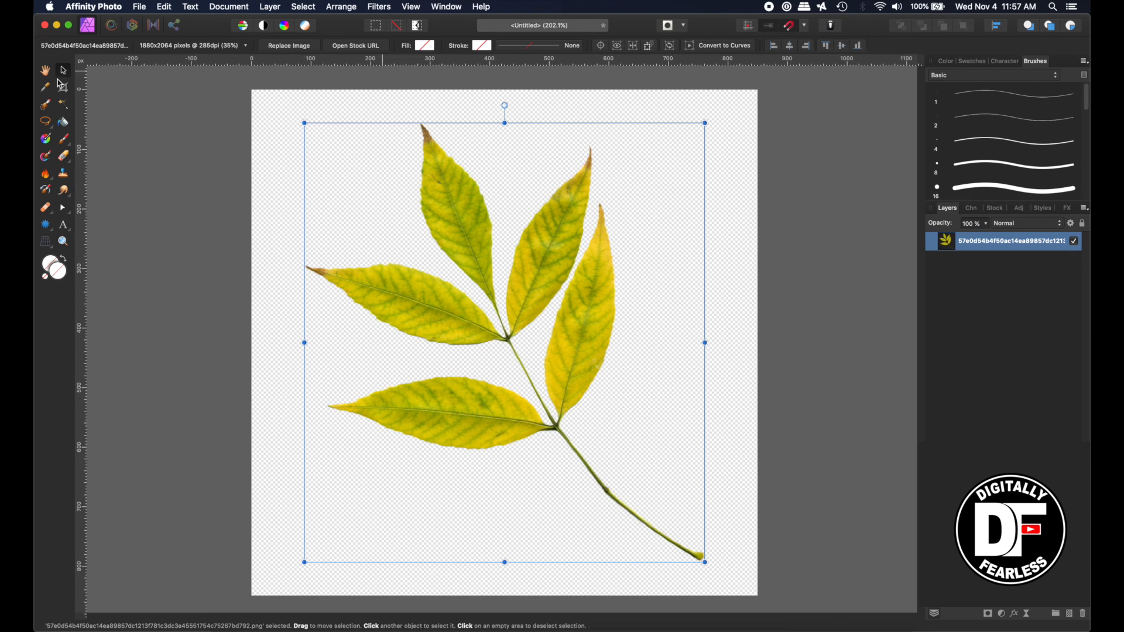
pyautogui.click(46, 72)
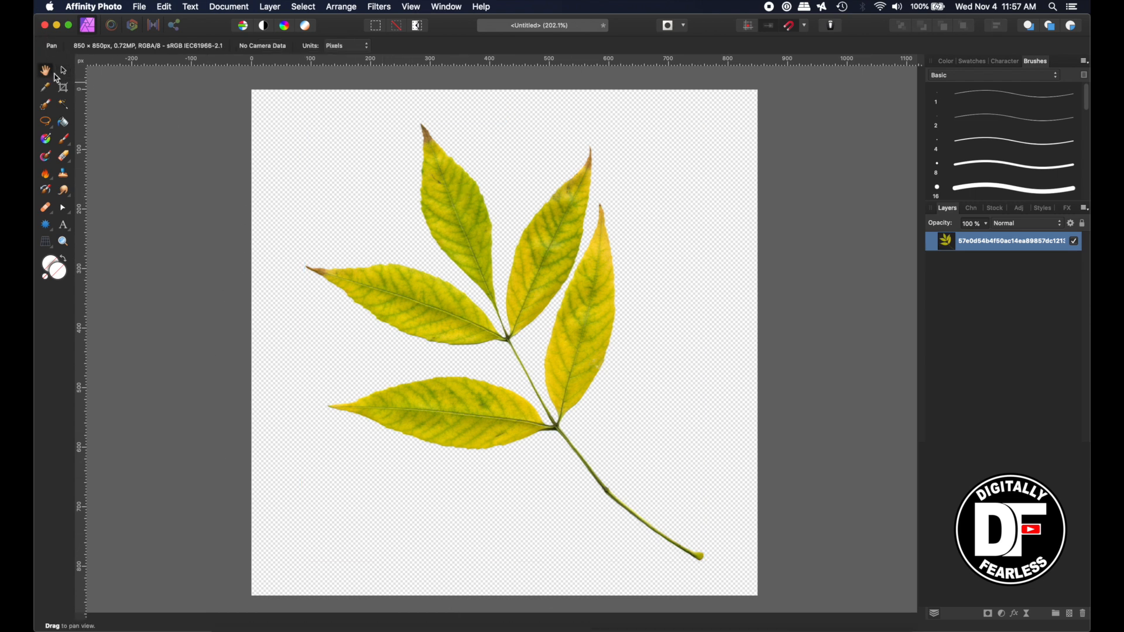
pyautogui.click(70, 71)
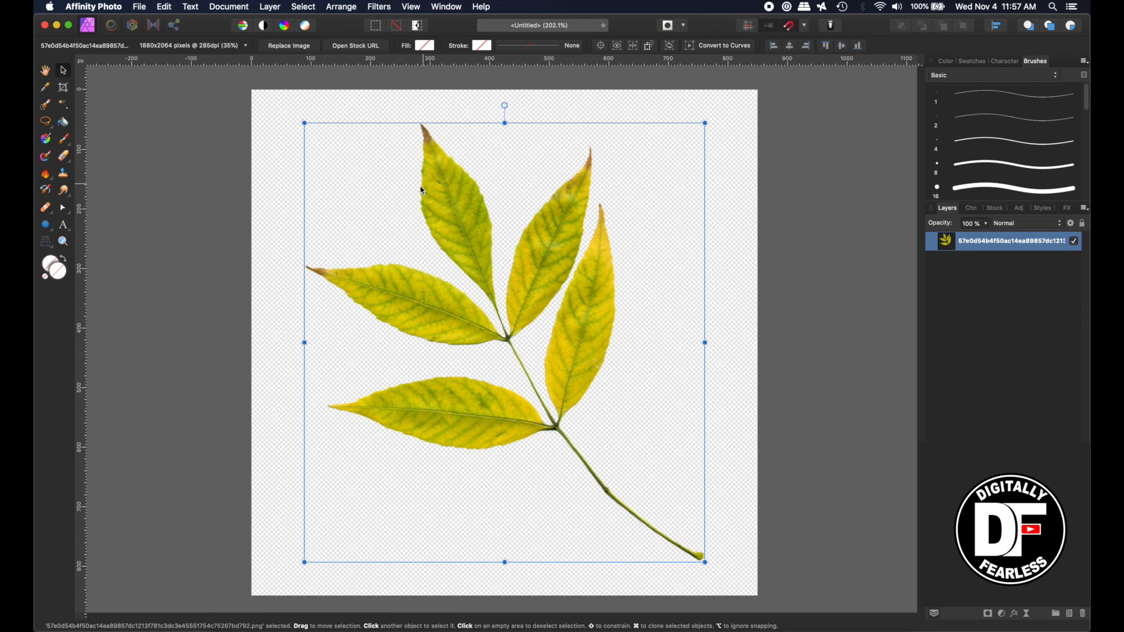
# Step: Activate the Paint Brush and set the background colour to orange FF6600
pyautogui.click(64, 140)
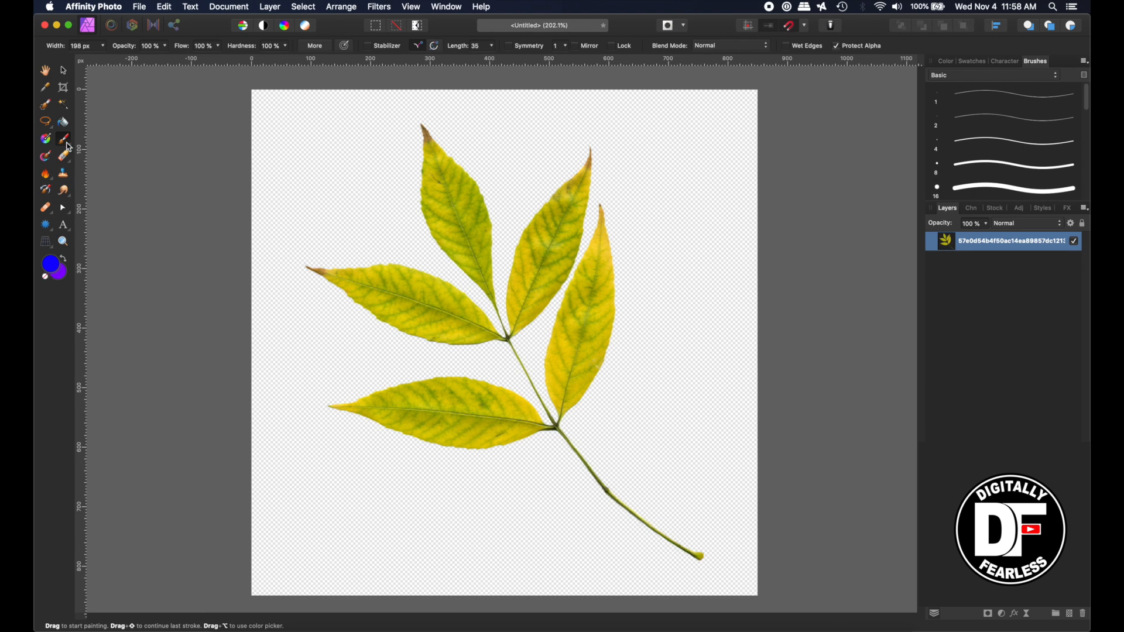
pyautogui.doubleClick(61, 271)
pyautogui.click(775, 472)
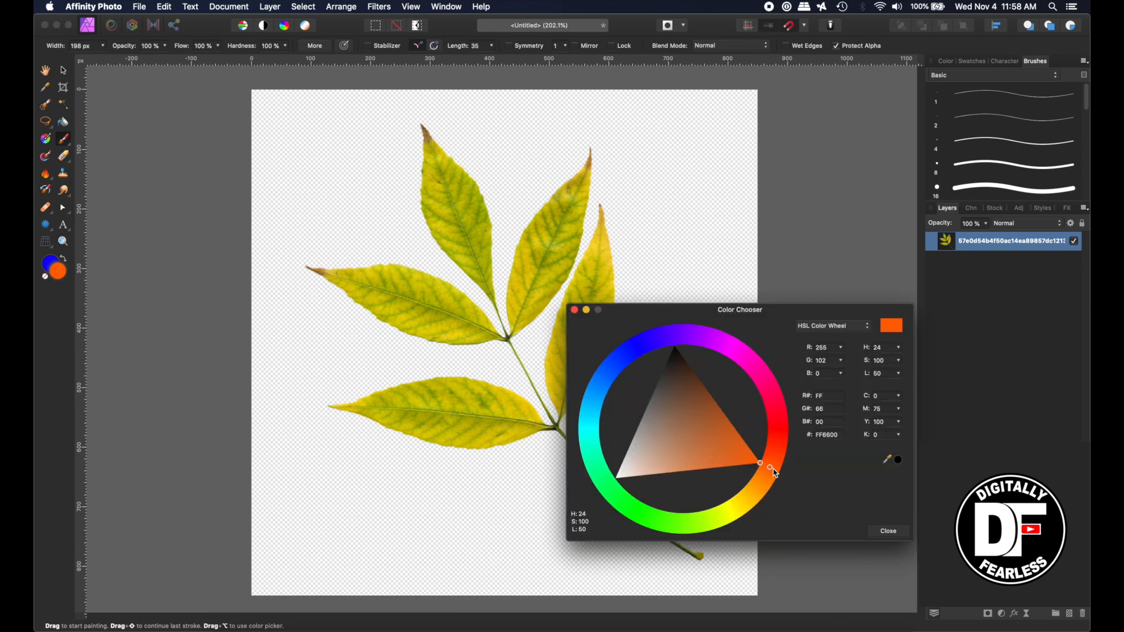
pyautogui.click(889, 532)
# Step: Try painting the upper leaves at full opacity in orange with Protect Alpha on, and undo the strokes
pyautogui.moveTo(472, 214)
pyautogui.mouseDown()
pyautogui.moveTo(446, 213)
pyautogui.moveTo(434, 151)
pyautogui.moveTo(419, 151)
pyautogui.moveTo(513, 197)
pyautogui.mouseUp()
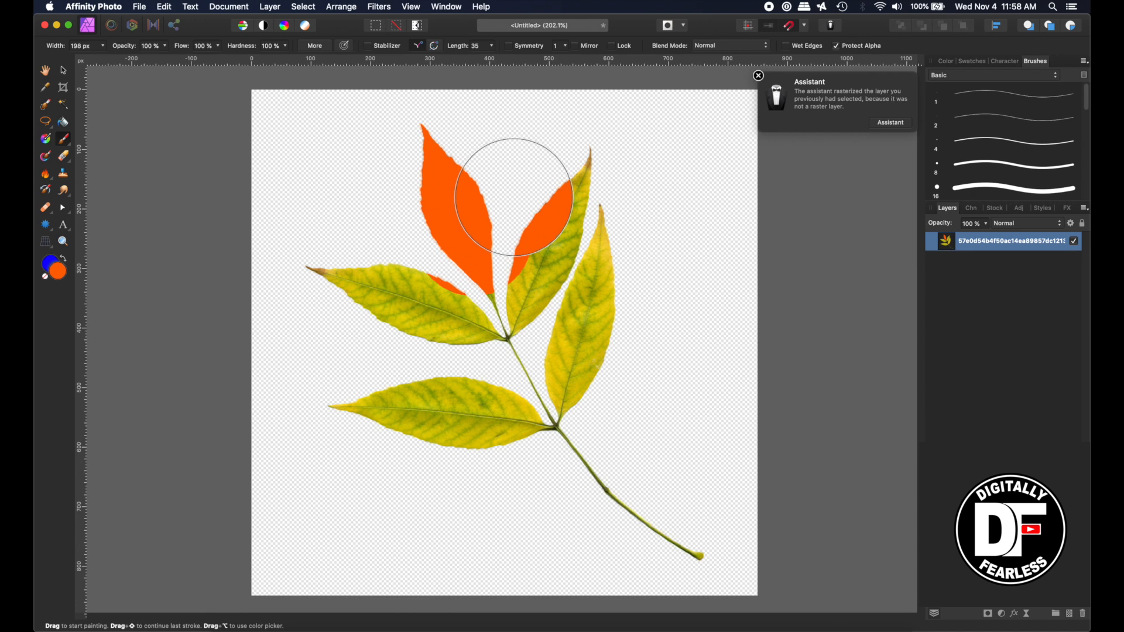
pyautogui.press('super+z')
pyautogui.press('super+z')
pyautogui.press('super+z')
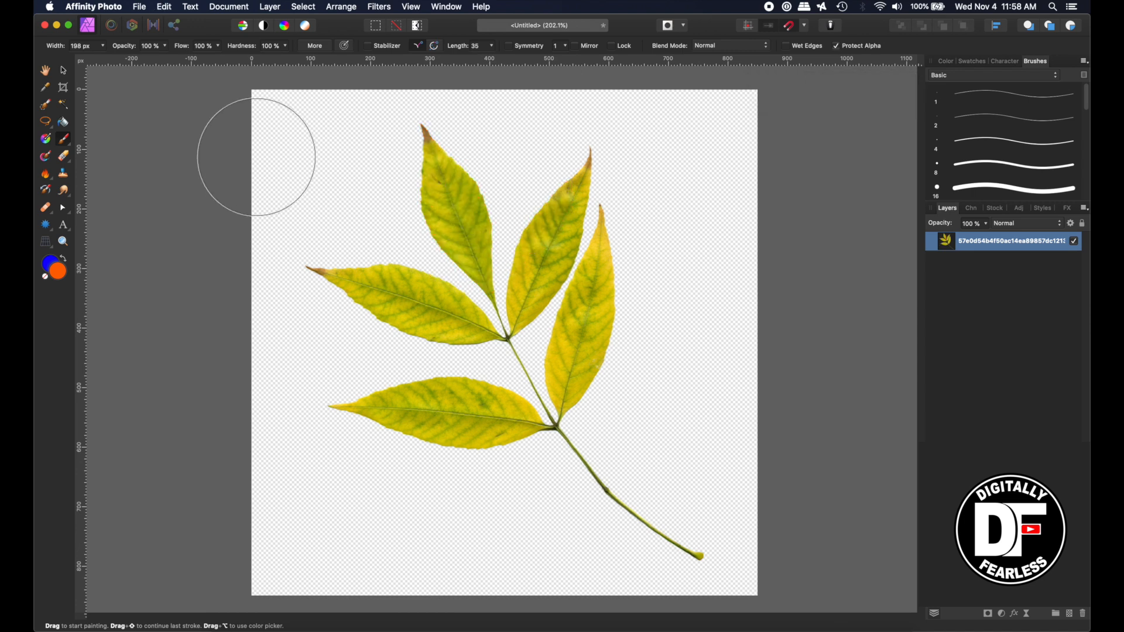
# Step: Set the brush opacity to 25% and hardness to 0%, and tint the topmost leaf orange
pyautogui.click(166, 46)
pyautogui.moveTo(167, 59); pyautogui.dragTo(95, 63)
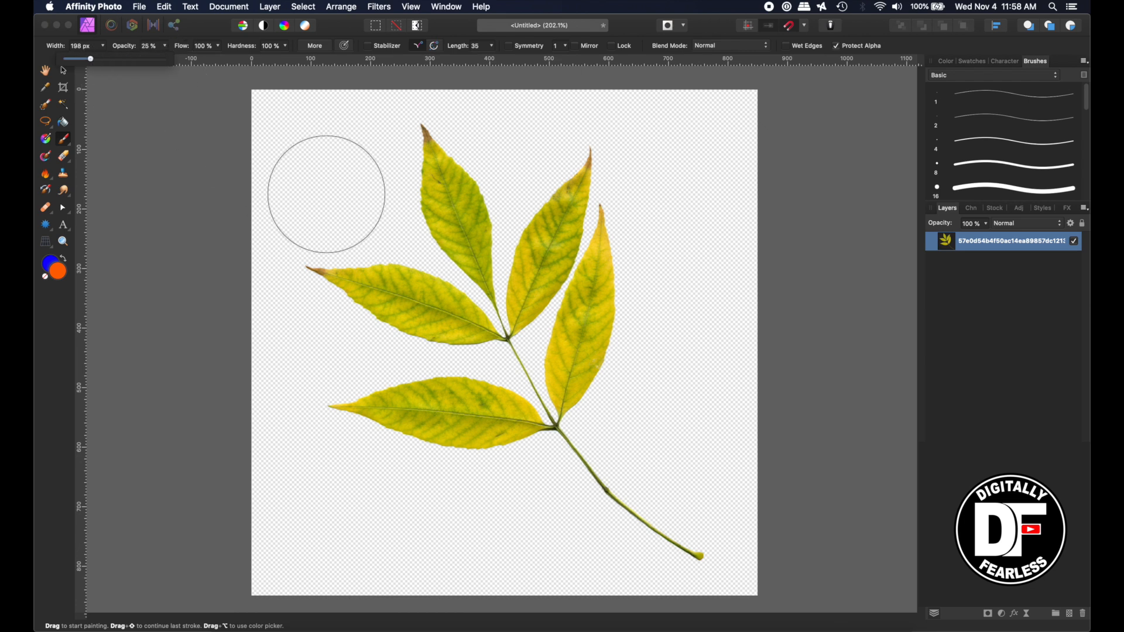
pyautogui.click(286, 46)
pyautogui.moveTo(286, 60); pyautogui.dragTo(186, 60)
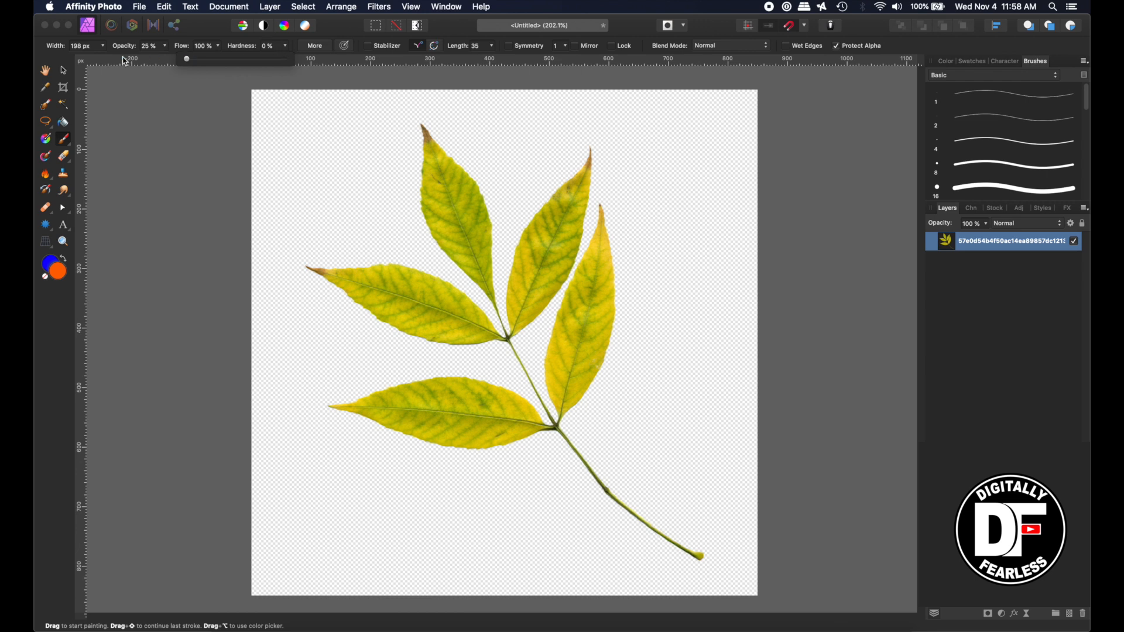
pyautogui.moveTo(462, 222)
pyautogui.mouseDown()
pyautogui.moveTo(422, 151)
pyautogui.moveTo(439, 152)
pyautogui.moveTo(458, 244)
pyautogui.moveTo(443, 171)
pyautogui.moveTo(455, 227)
pyautogui.mouseUp()
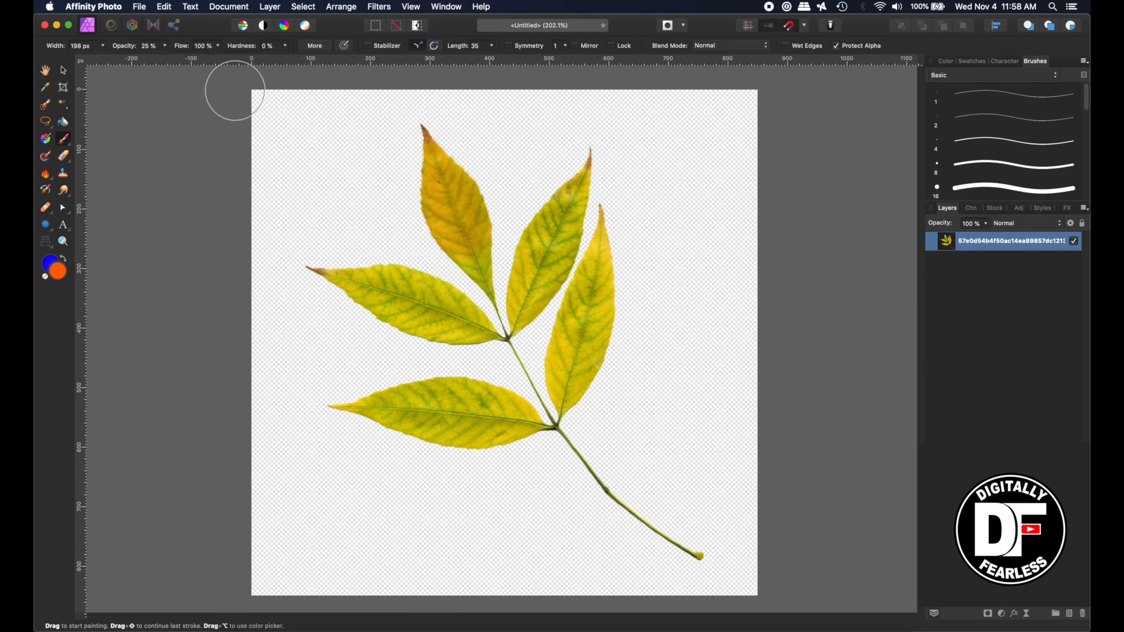
# Step: Raise the brush opacity to 34% and paint over the topmost leaf again to strengthen the orange
pyautogui.click(165, 46)
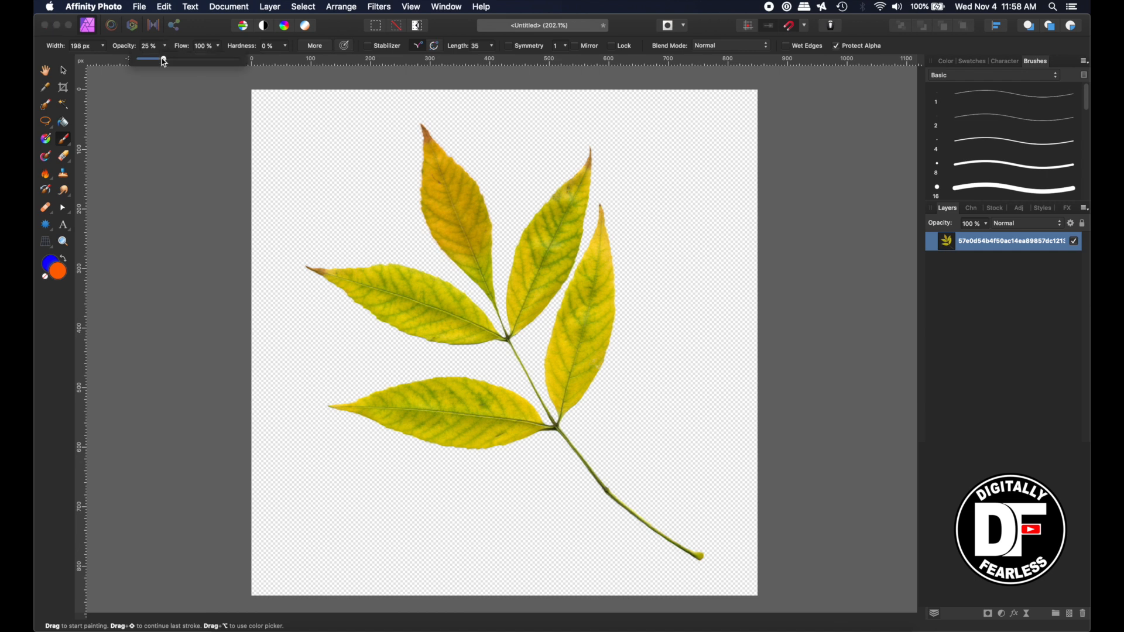
pyautogui.moveTo(171, 61); pyautogui.dragTo(174, 61)
pyautogui.moveTo(459, 225)
pyautogui.mouseDown()
pyautogui.moveTo(447, 189)
pyautogui.moveTo(456, 154)
pyautogui.moveTo(448, 231)
pyautogui.moveTo(460, 251)
pyautogui.moveTo(474, 245)
pyautogui.mouseUp()
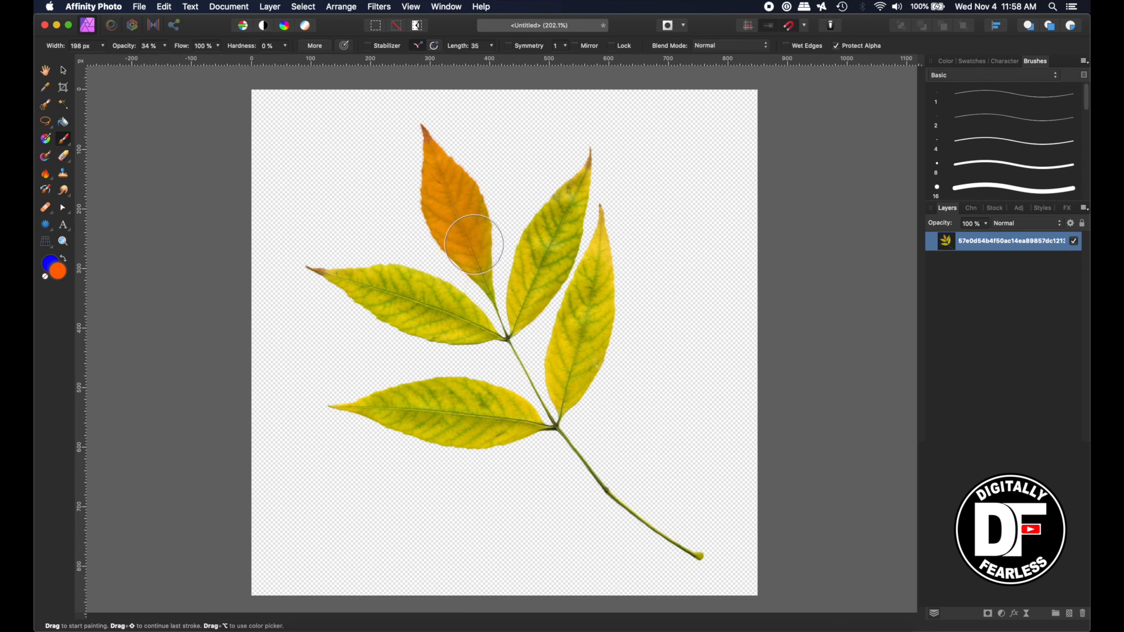
# Step: Set the brush opacity to 41%, cover the topmost leaf up to its tip, and tint the two neighbouring upper leaves orange
pyautogui.click(166, 47)
pyautogui.moveTo(165, 61); pyautogui.dragTo(171, 59)
pyautogui.moveTo(469, 223)
pyautogui.mouseDown()
pyautogui.moveTo(470, 261)
pyautogui.moveTo(467, 202)
pyautogui.moveTo(428, 150)
pyautogui.moveTo(456, 221)
pyautogui.moveTo(404, 117)
pyautogui.mouseUp()
pyautogui.moveTo(442, 177)
pyautogui.mouseDown()
pyautogui.moveTo(461, 264)
pyautogui.moveTo(483, 270)
pyautogui.moveTo(458, 165)
pyautogui.moveTo(430, 145)
pyautogui.mouseUp()
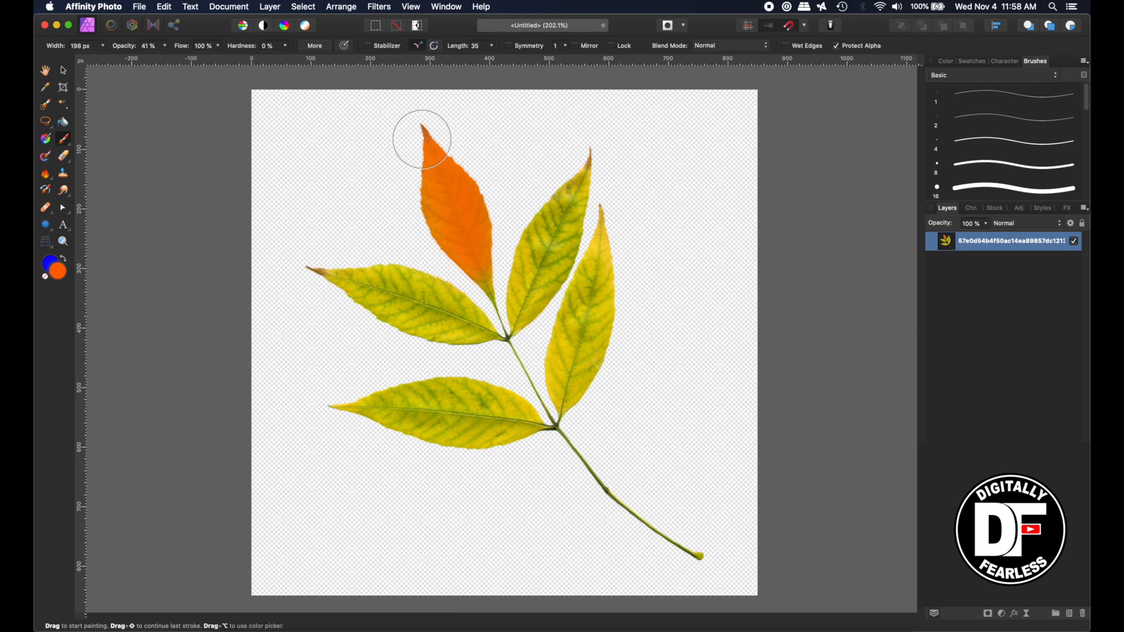
pyautogui.moveTo(296, 271)
pyautogui.mouseDown()
pyautogui.moveTo(382, 288)
pyautogui.moveTo(458, 326)
pyautogui.moveTo(365, 295)
pyautogui.moveTo(478, 331)
pyautogui.moveTo(365, 275)
pyautogui.moveTo(489, 330)
pyautogui.moveTo(577, 181)
pyautogui.moveTo(497, 333)
pyautogui.moveTo(556, 175)
pyautogui.mouseUp()
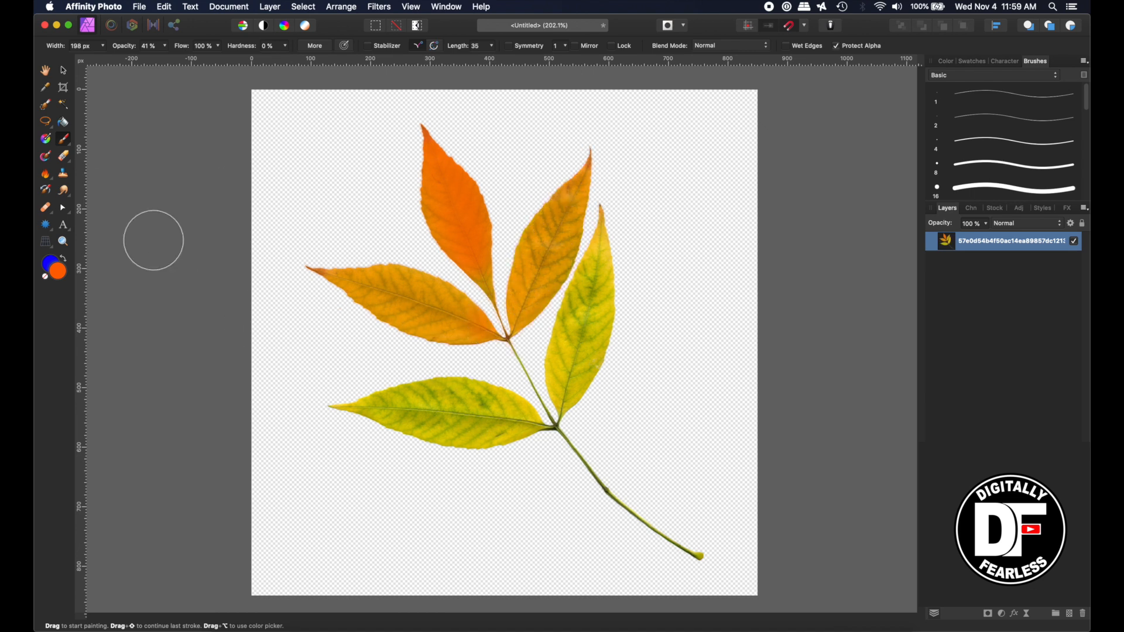
# Step: Set the brush colour to brownish orange AA5217 and tint the lower-left leaf with it
pyautogui.doubleClick(61, 278)
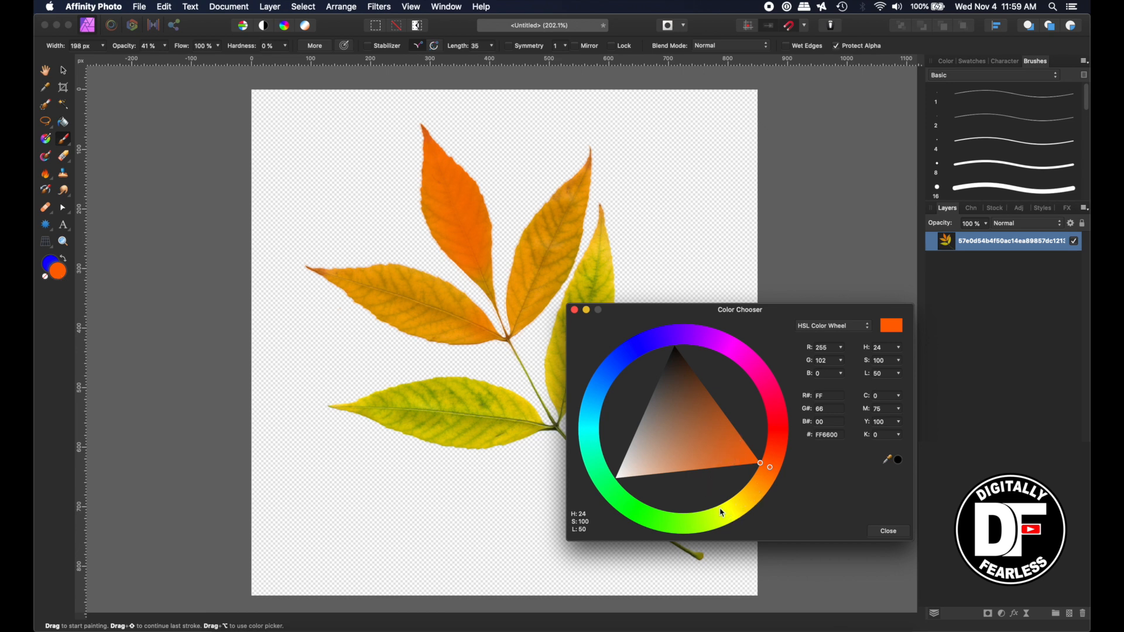
pyautogui.moveTo(731, 453)
pyautogui.mouseDown()
pyautogui.moveTo(721, 452)
pyautogui.moveTo(719, 424)
pyautogui.mouseUp()
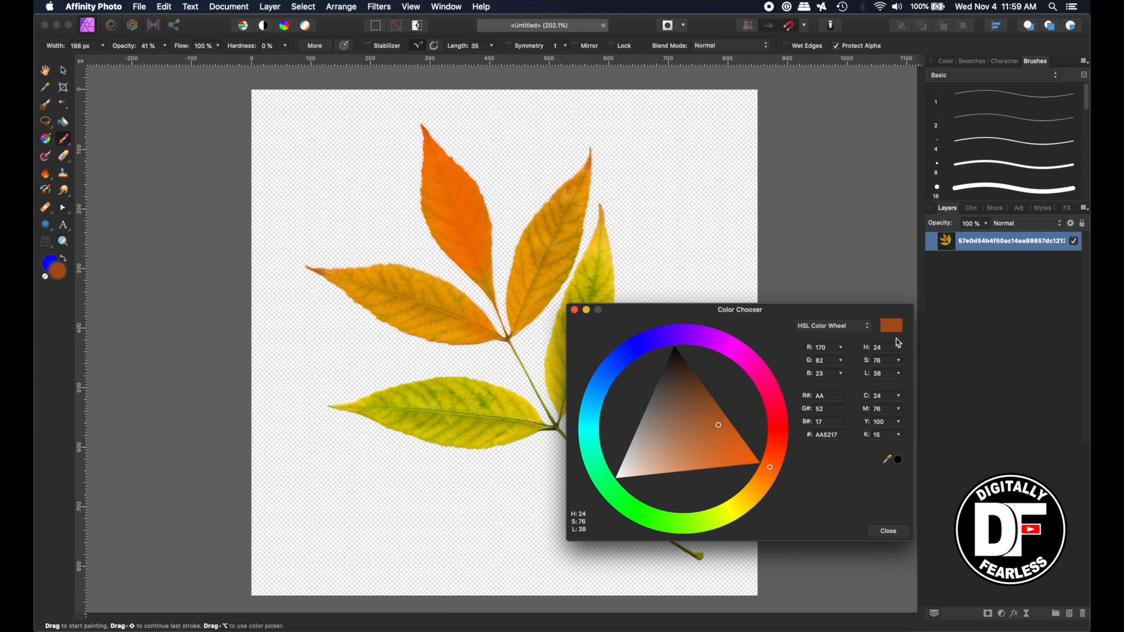
pyautogui.moveTo(366, 388)
pyautogui.mouseDown()
pyautogui.moveTo(473, 411)
pyautogui.moveTo(423, 420)
pyautogui.moveTo(514, 417)
pyautogui.moveTo(379, 404)
pyautogui.moveTo(517, 414)
pyautogui.moveTo(431, 423)
pyautogui.mouseUp()
# Step: Change the brush colour to purple AA17A4 and tint every leaf except the topmost with it, then close the colour chooser
pyautogui.moveTo(642, 309); pyautogui.dragTo(685, 70)
pyautogui.click(774, 108)
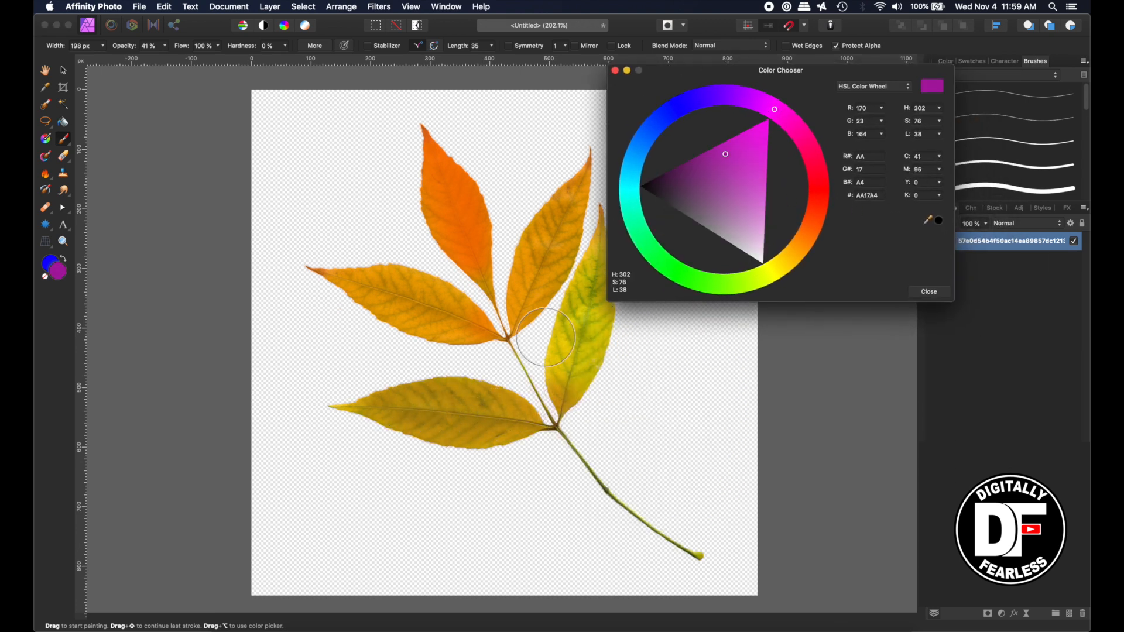
pyautogui.moveTo(409, 426)
pyautogui.mouseDown()
pyautogui.moveTo(496, 439)
pyautogui.moveTo(509, 409)
pyautogui.moveTo(321, 396)
pyautogui.mouseUp()
pyautogui.scroll(2, 339, 414)
pyautogui.scroll(-5, 351, 422)
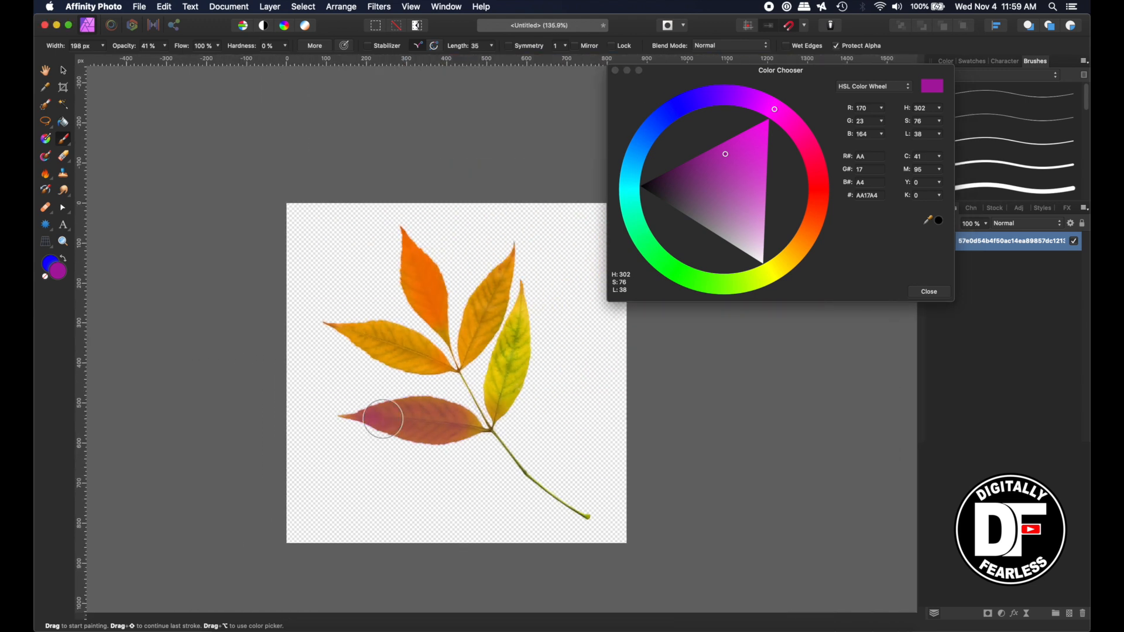
pyautogui.moveTo(534, 404)
pyautogui.mouseDown()
pyautogui.moveTo(502, 400)
pyautogui.moveTo(526, 270)
pyautogui.moveTo(498, 248)
pyautogui.moveTo(504, 277)
pyautogui.moveTo(436, 361)
pyautogui.moveTo(329, 326)
pyautogui.mouseUp()
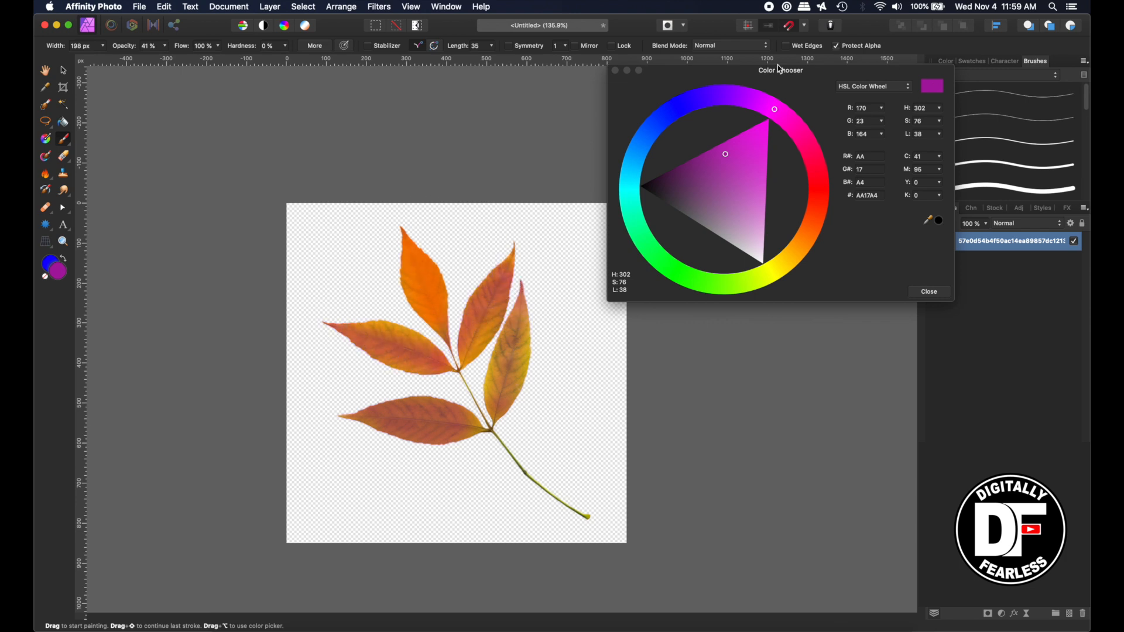
pyautogui.click(616, 71)
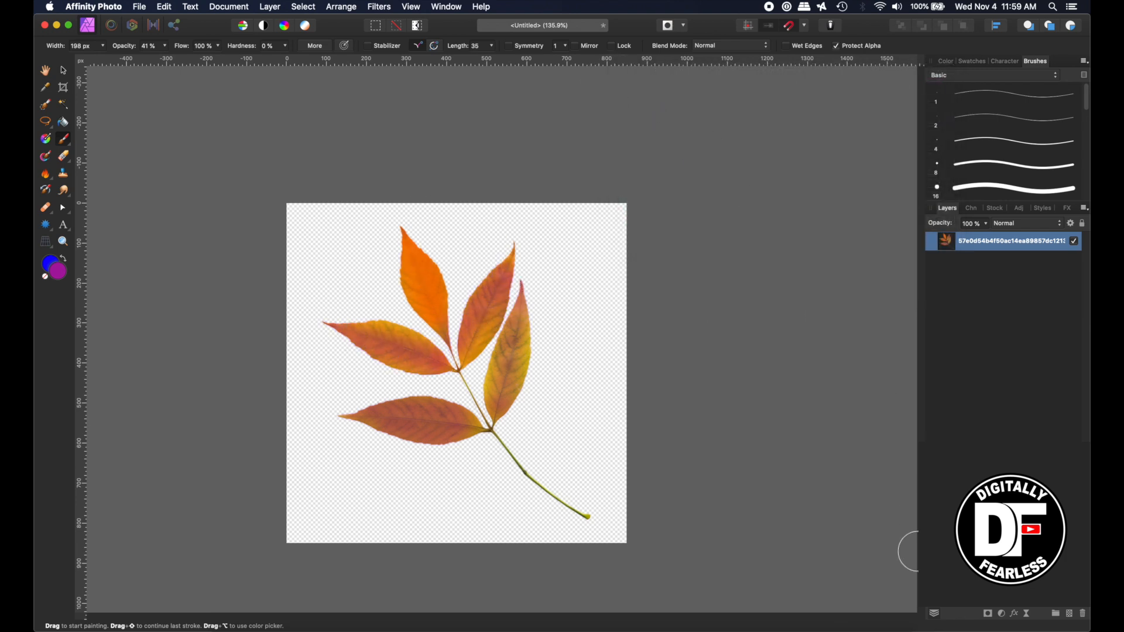
# Step: Add a live Gaussian Blur to the leaf layer, try a 31.3 px radius, turn on Preserve Alpha, and reduce the radius to 0.3 px
pyautogui.click(1028, 616)
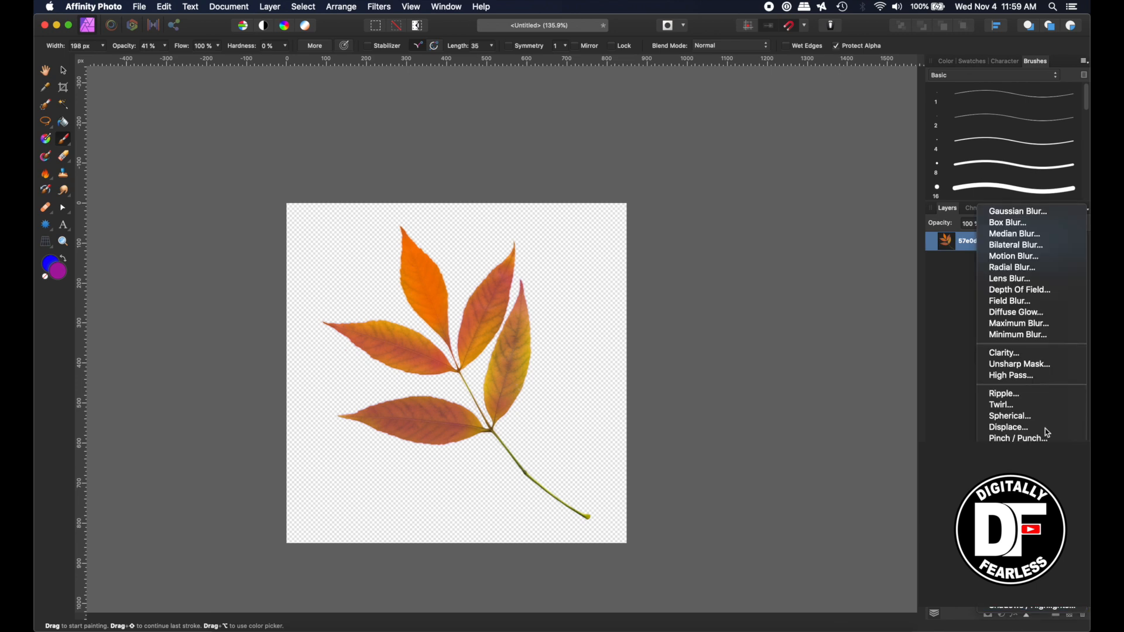
pyautogui.click(1000, 214)
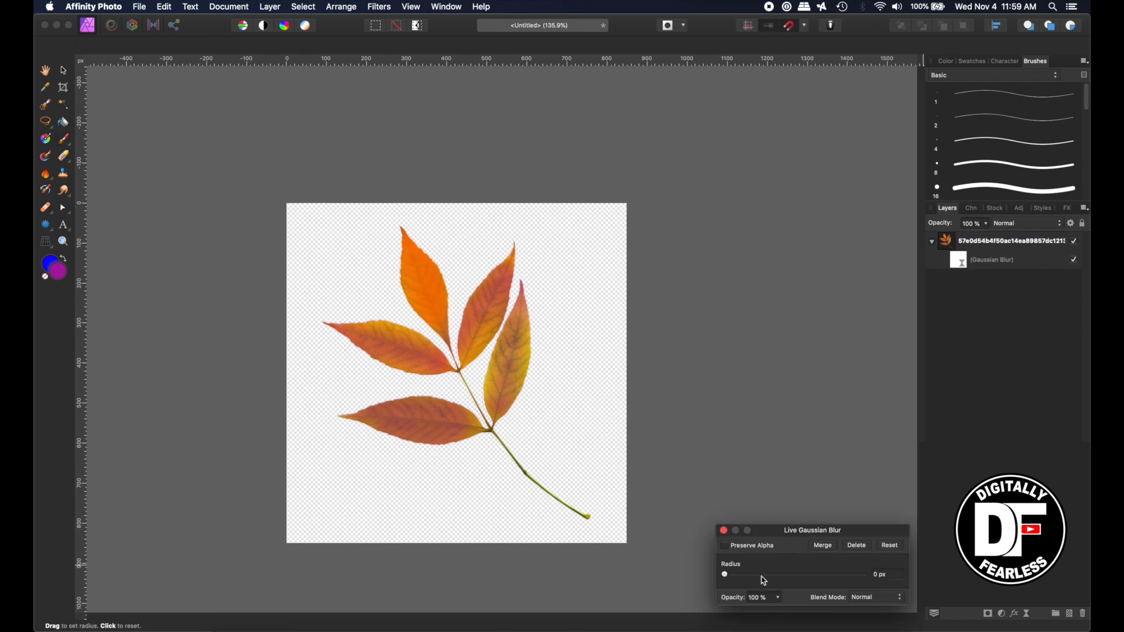
pyautogui.moveTo(727, 576); pyautogui.dragTo(821, 572)
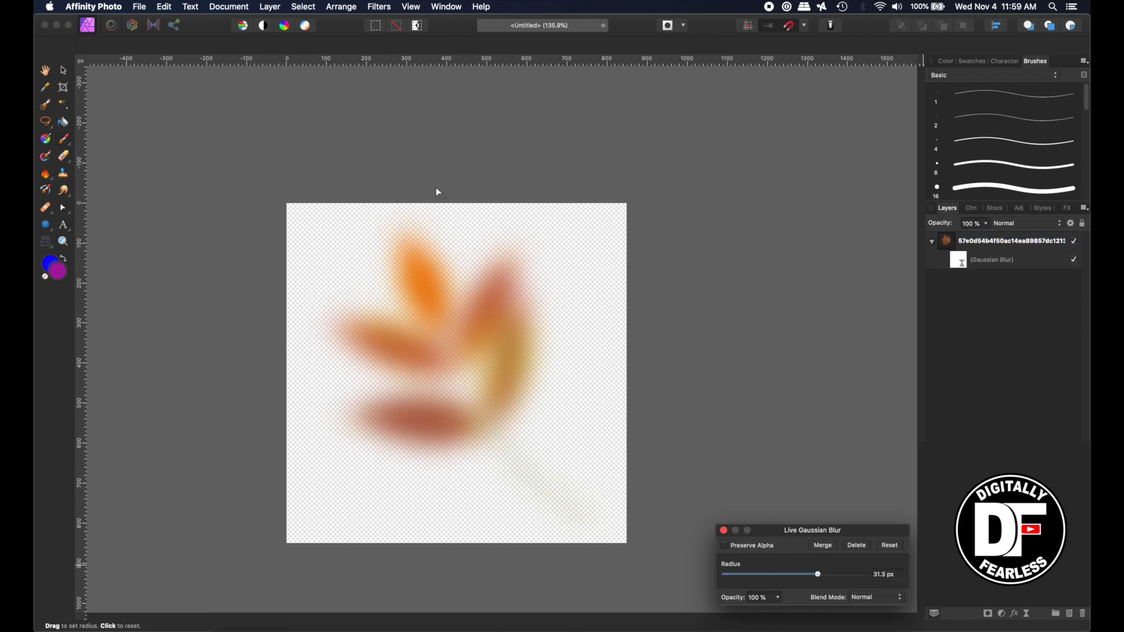
pyautogui.click(724, 548)
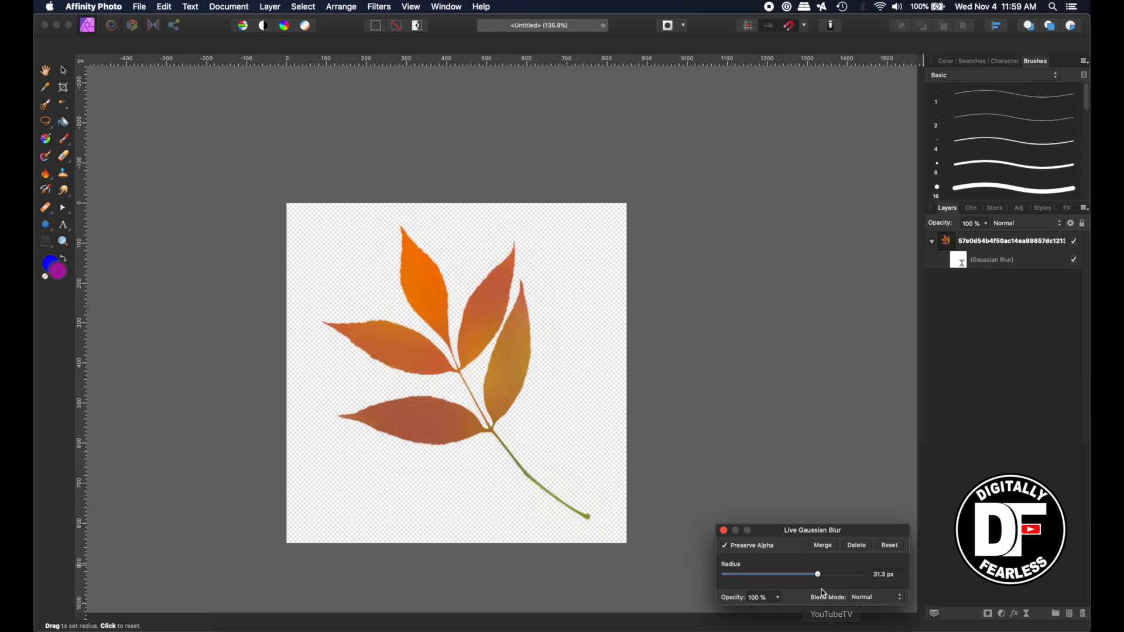
pyautogui.moveTo(819, 575); pyautogui.dragTo(733, 578)
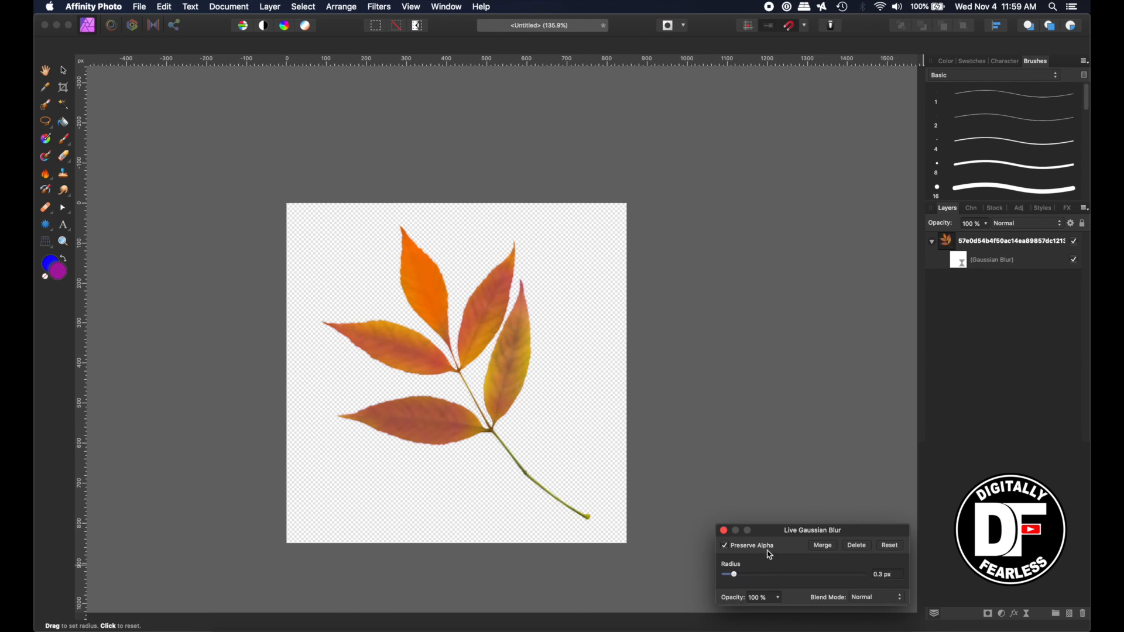
# Step: Compare the leaf edges up close with Preserve Alpha off and on, raising the blur radius to about 2.3 px
pyautogui.press('super+4')
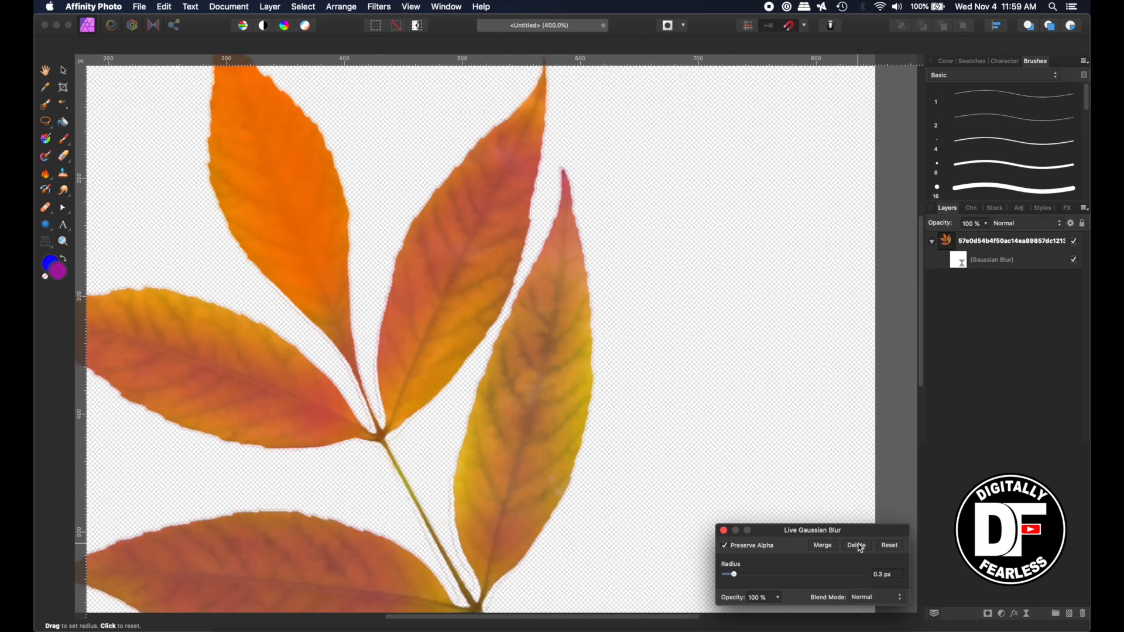
pyautogui.click(725, 546)
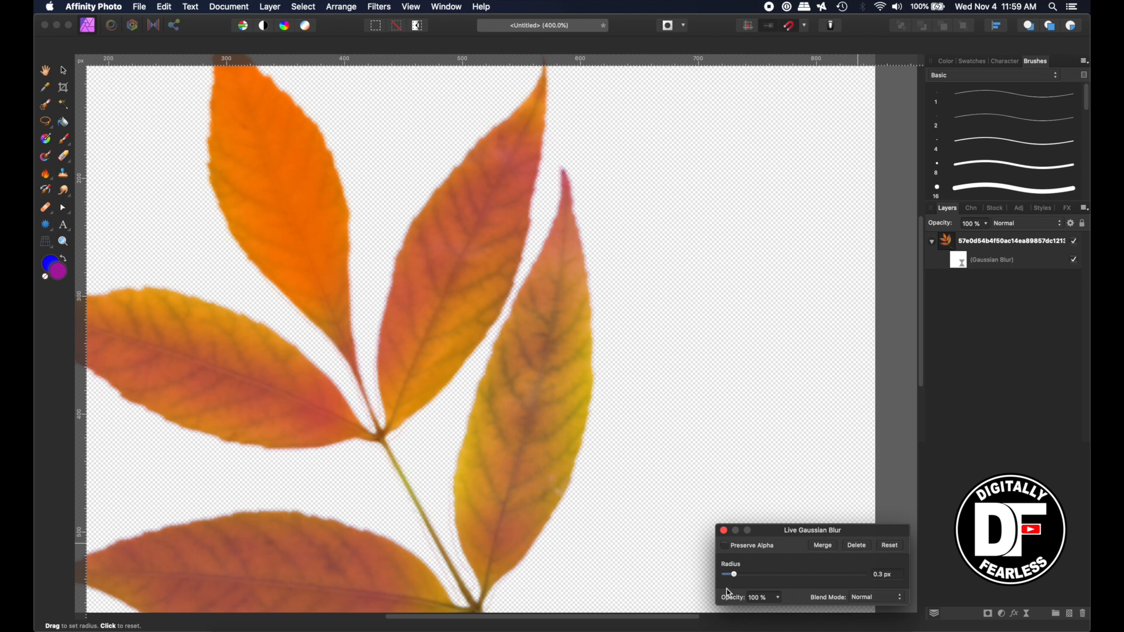
pyautogui.moveTo(743, 575); pyautogui.dragTo(763, 586)
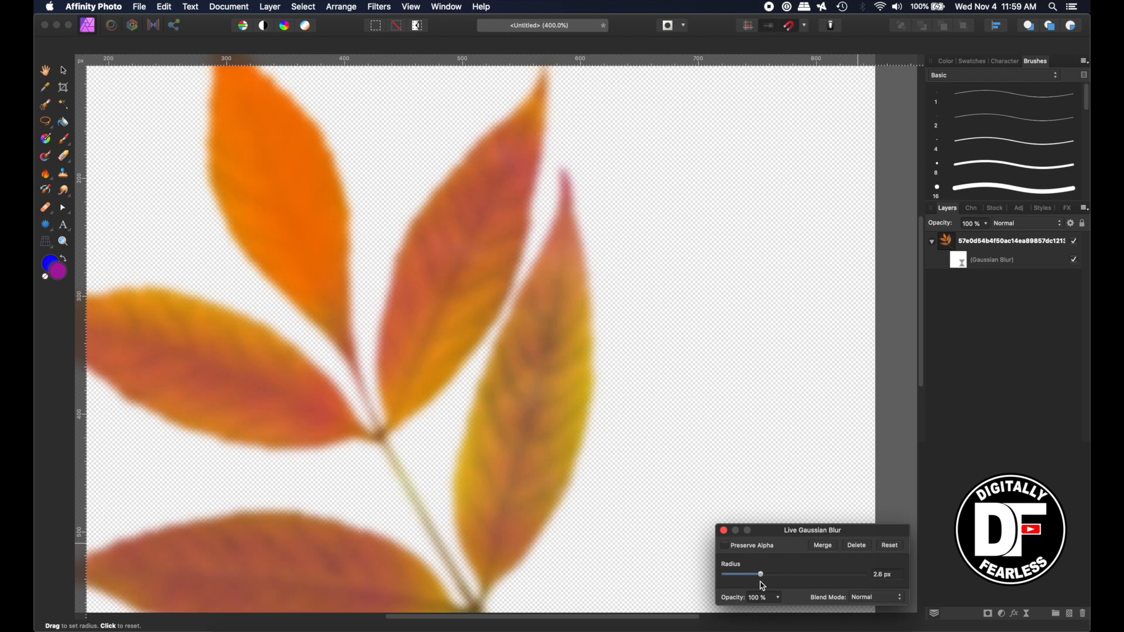
pyautogui.click(726, 546)
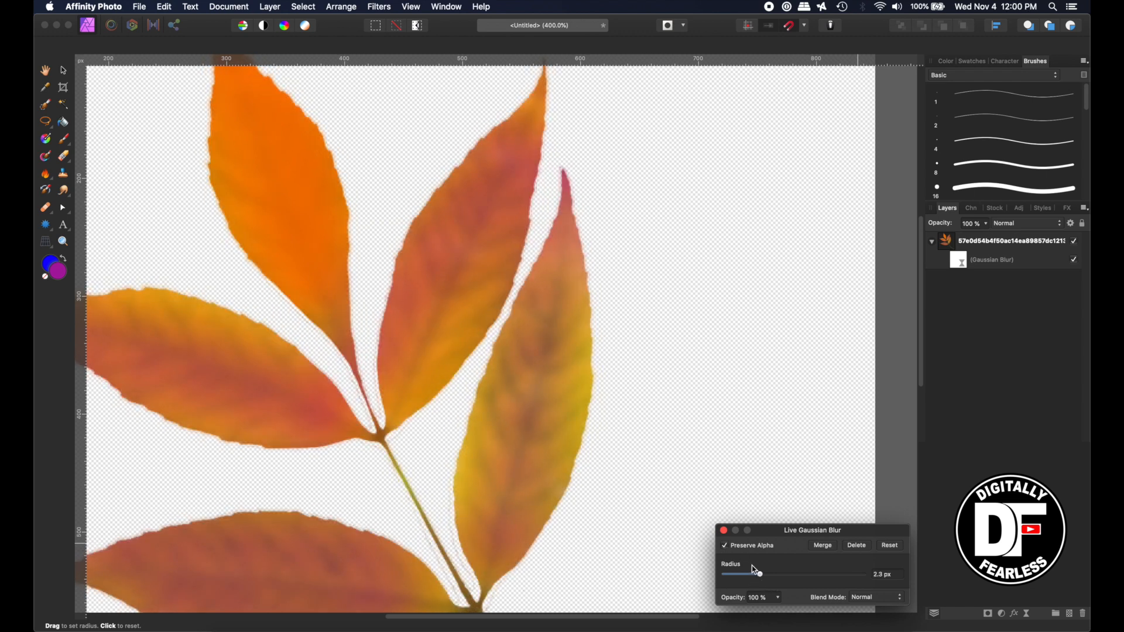